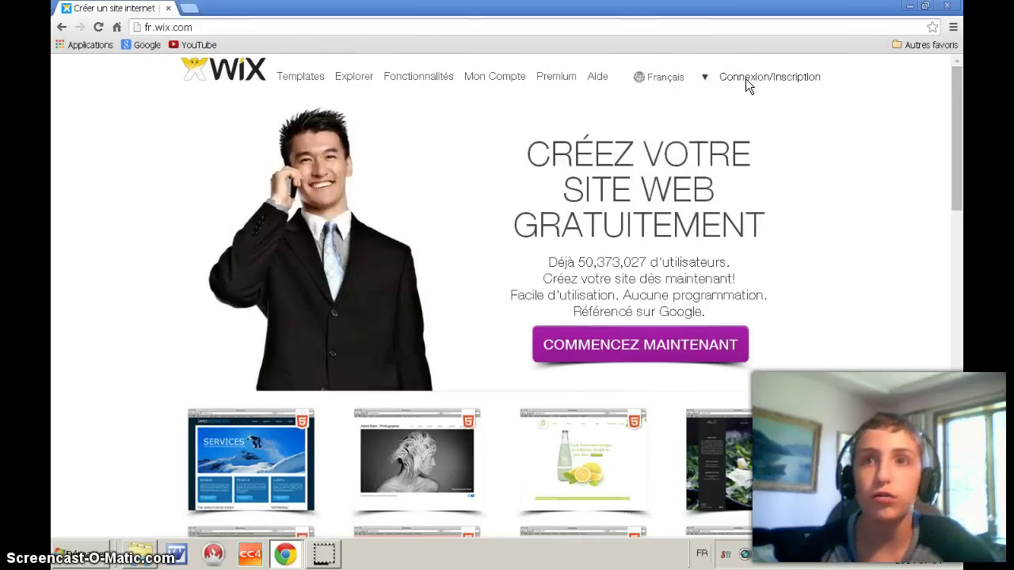
Step: Sign in to the existing Wix account to reach the clemetroll site's dashboard
click(746, 79)
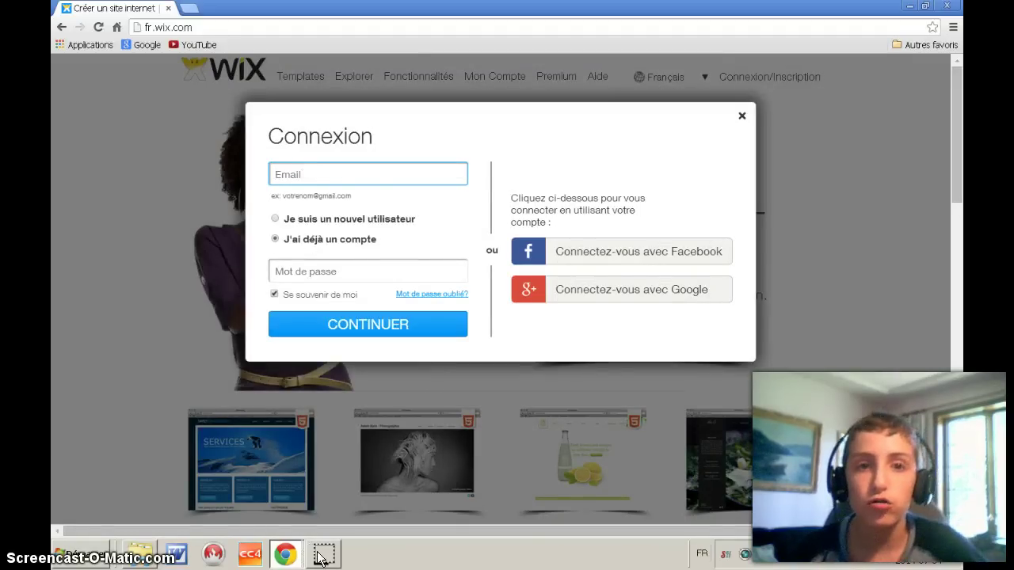
mouse_move(323, 560)
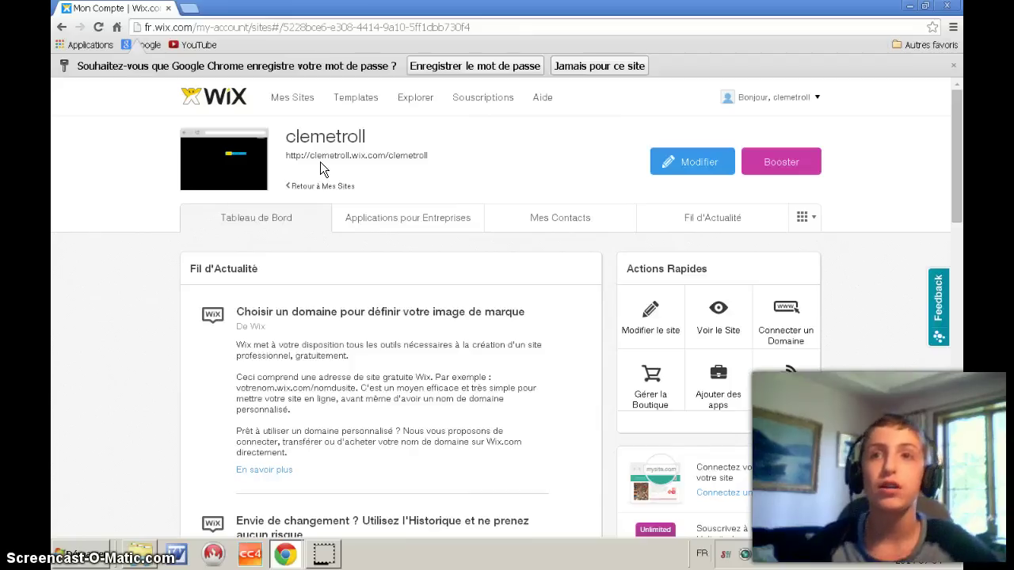
mouse_move(751, 96)
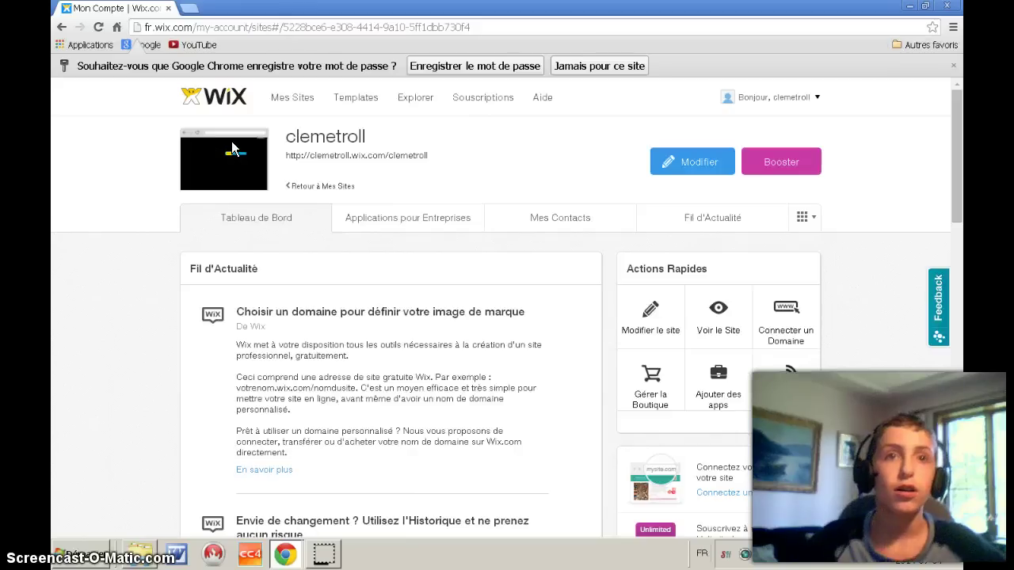
Step: Open the published clemetroll site and look through the blog posts on its Actualité page
click(309, 158)
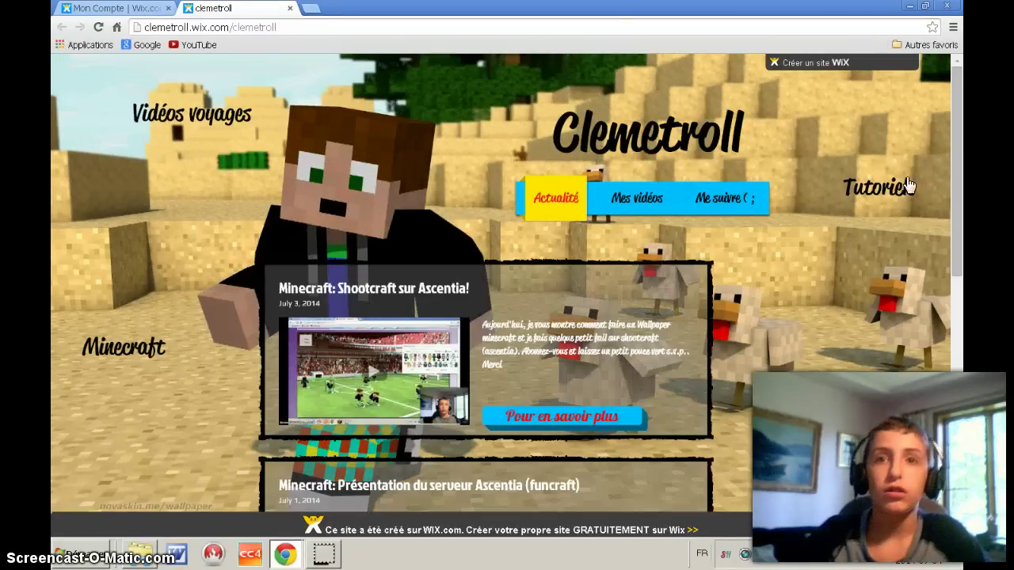
drag(958, 164, 951, 314)
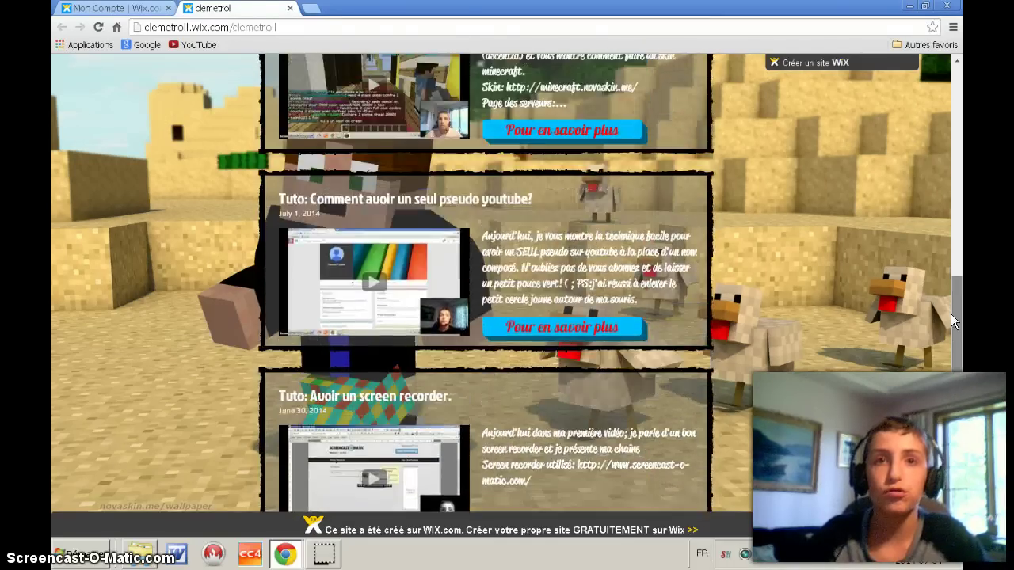
scroll(932, 224, up, 8)
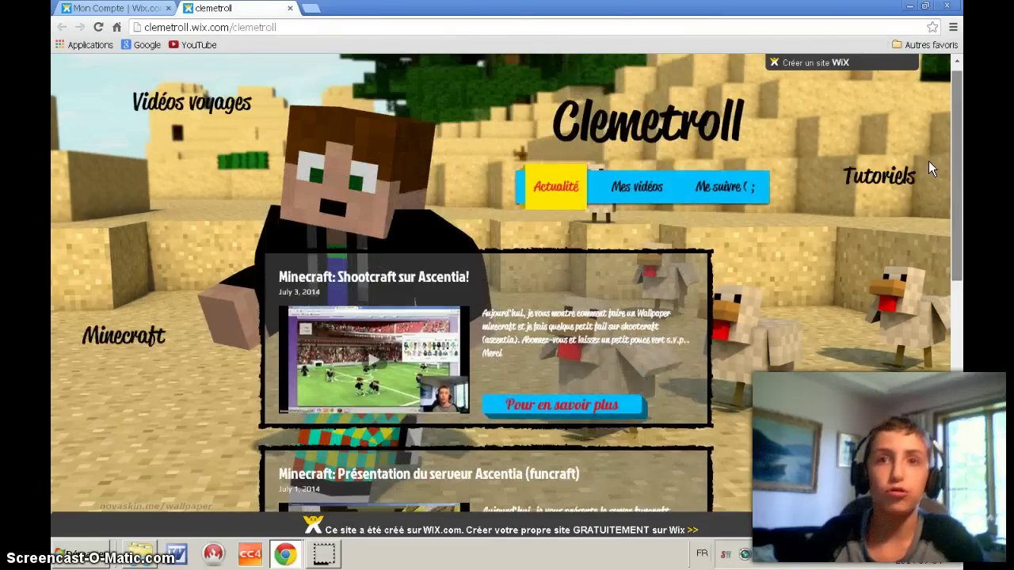
scroll(929, 162, down, 1)
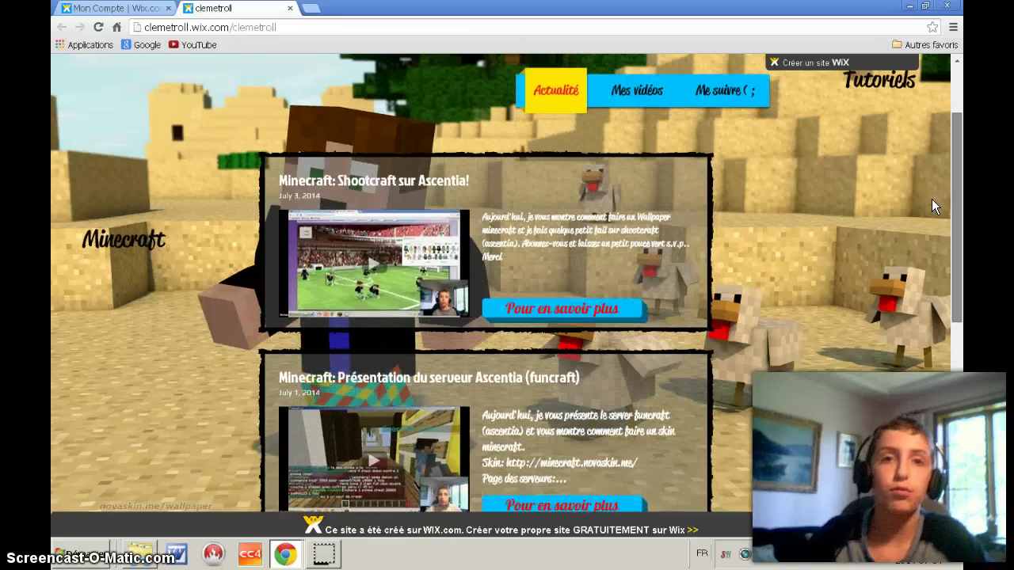
scroll(932, 199, down, 4)
scroll(921, 369, down, 2)
scroll(905, 362, up, 5)
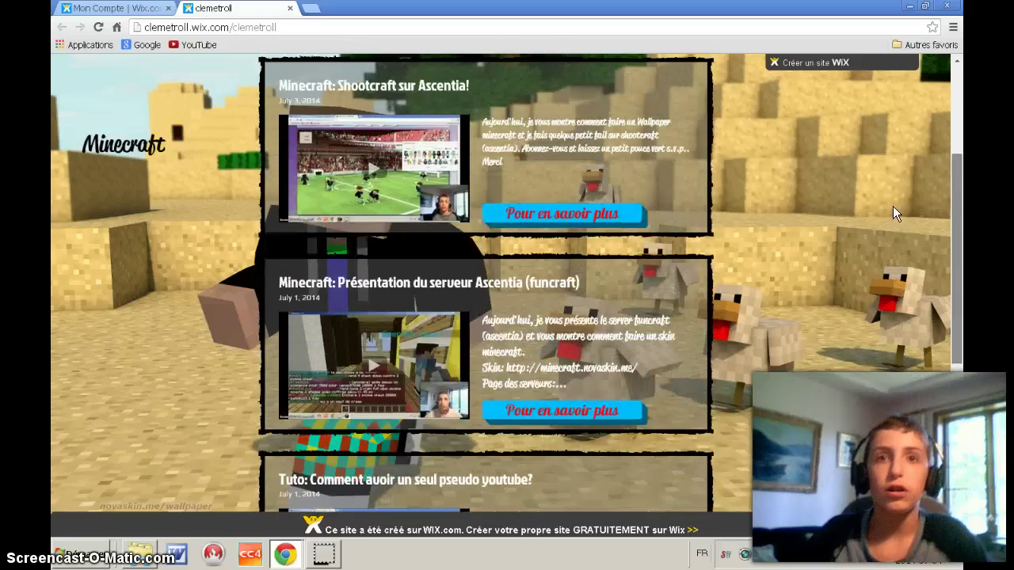
scroll(891, 182, up, 3)
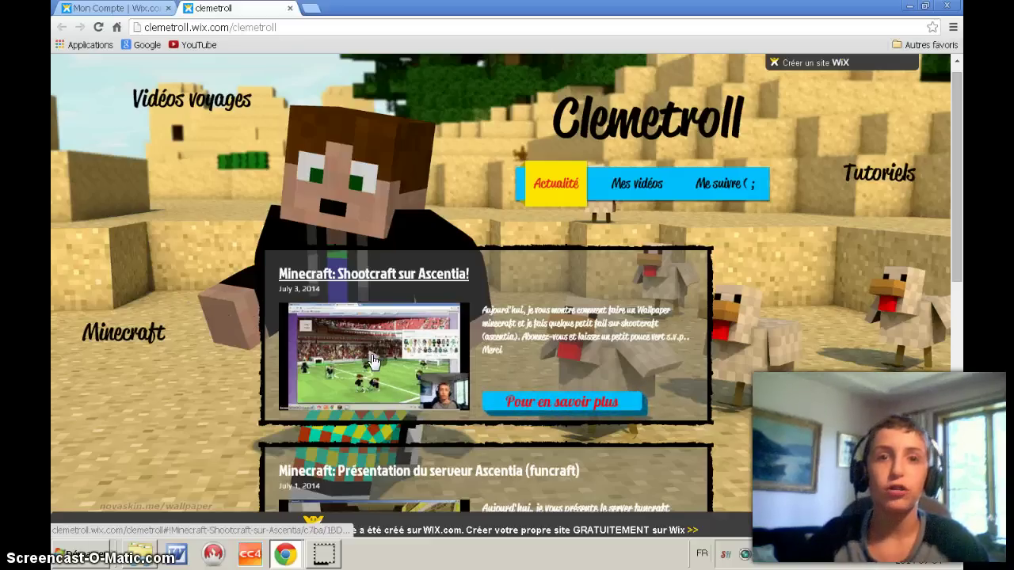
Step: Open the post "Minecraft: Shootcraft sur Ascentia!", play its video briefly and pause it
click(371, 279)
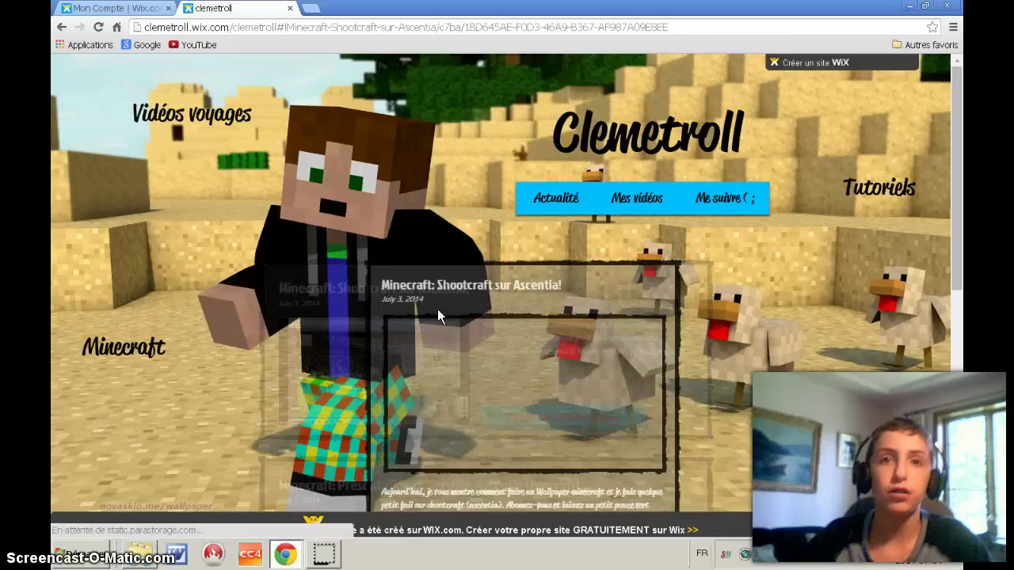
scroll(428, 361, down, 2)
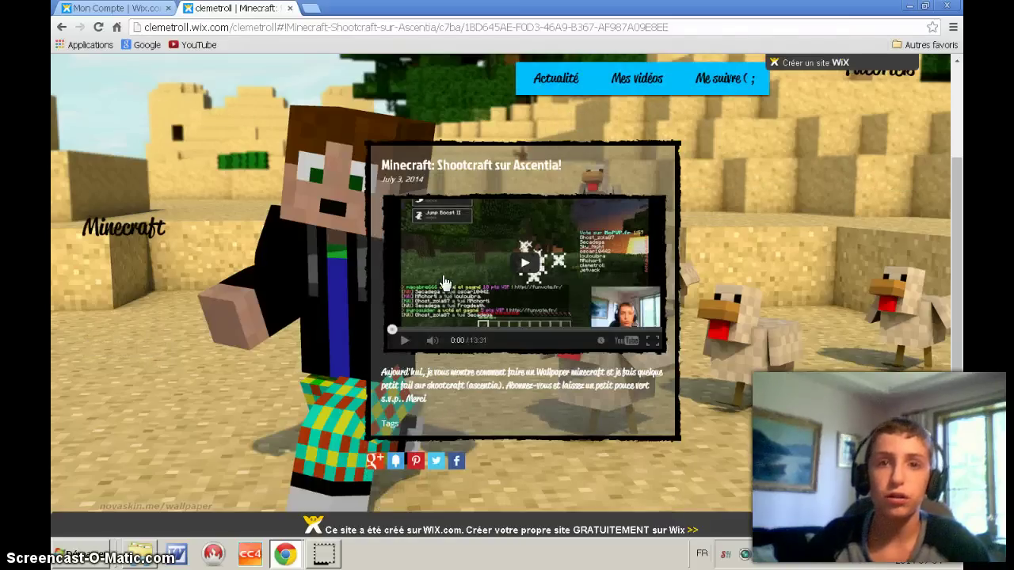
click(524, 264)
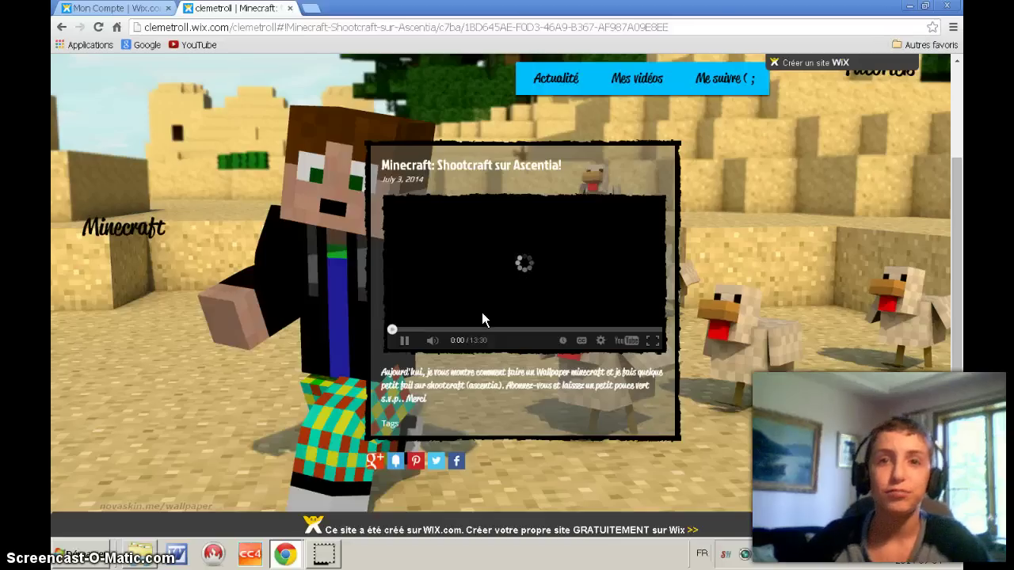
click(405, 342)
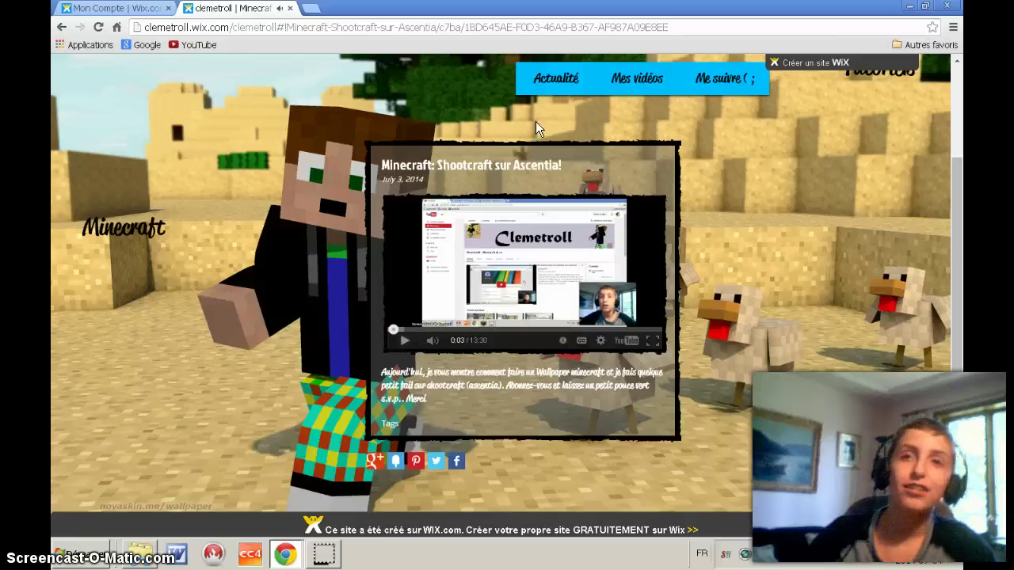
Step: Open the site's Mes vidéos page and look through its list of videos
click(626, 85)
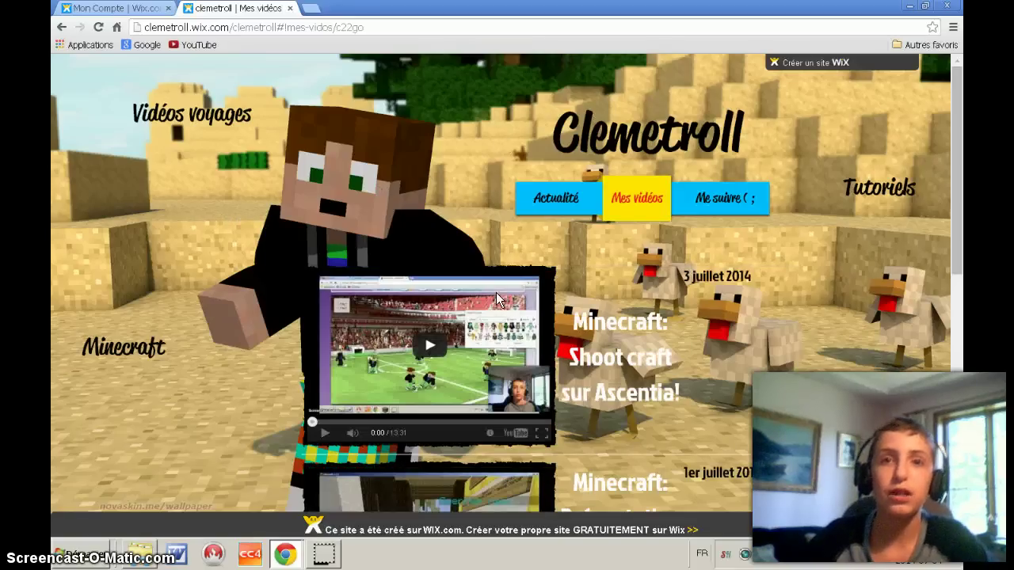
scroll(471, 337, down, 2)
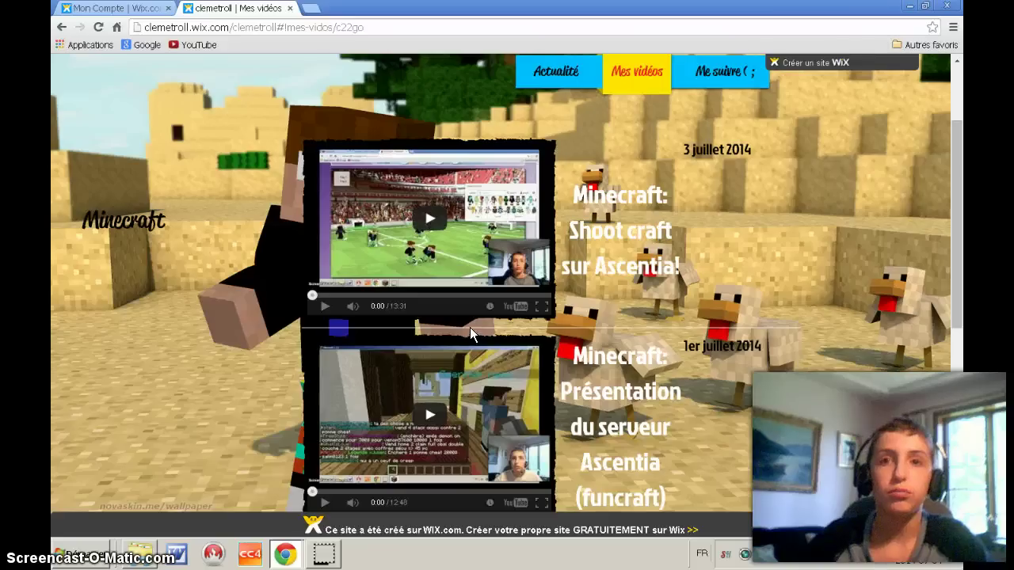
scroll(468, 337, down, 1)
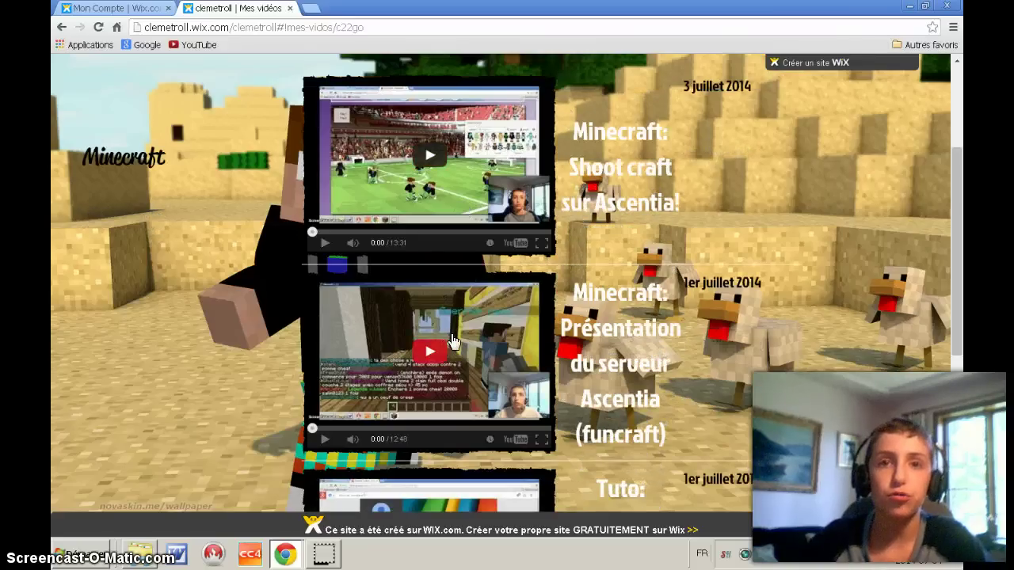
scroll(452, 341, down, 3)
scroll(441, 389, down, 3)
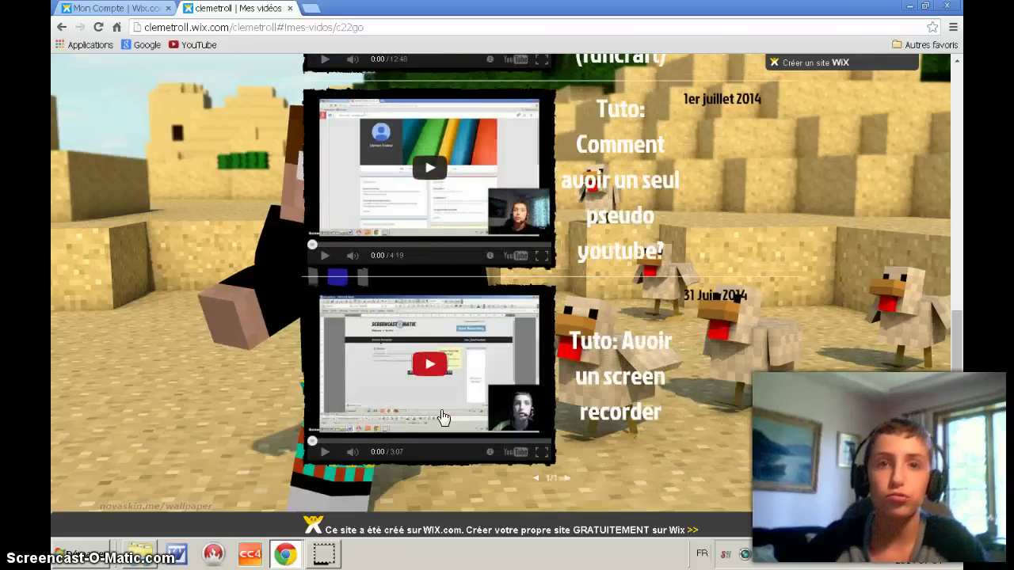
scroll(448, 349, up, 4)
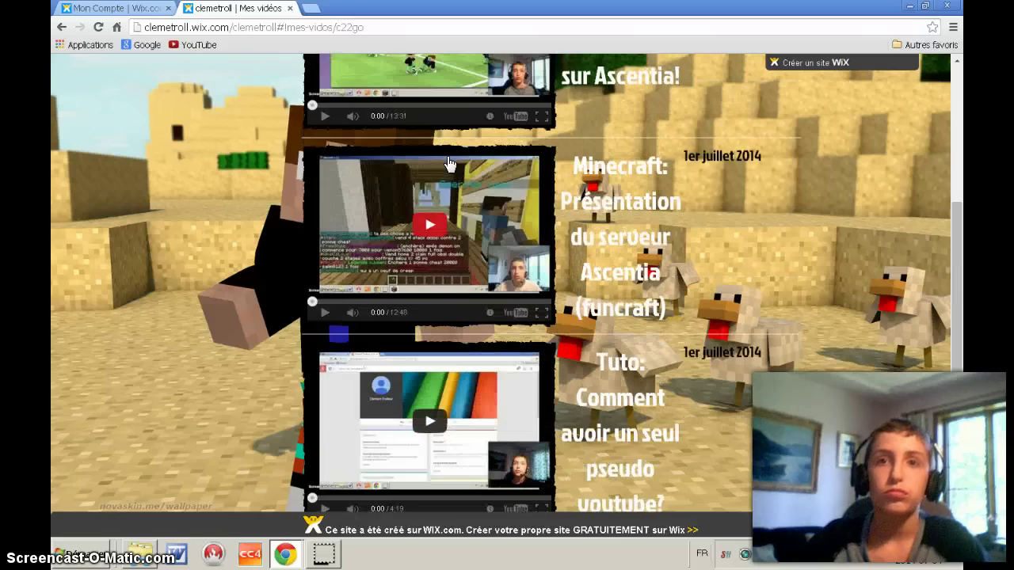
scroll(448, 163, up, 3)
scroll(442, 281, down, 6)
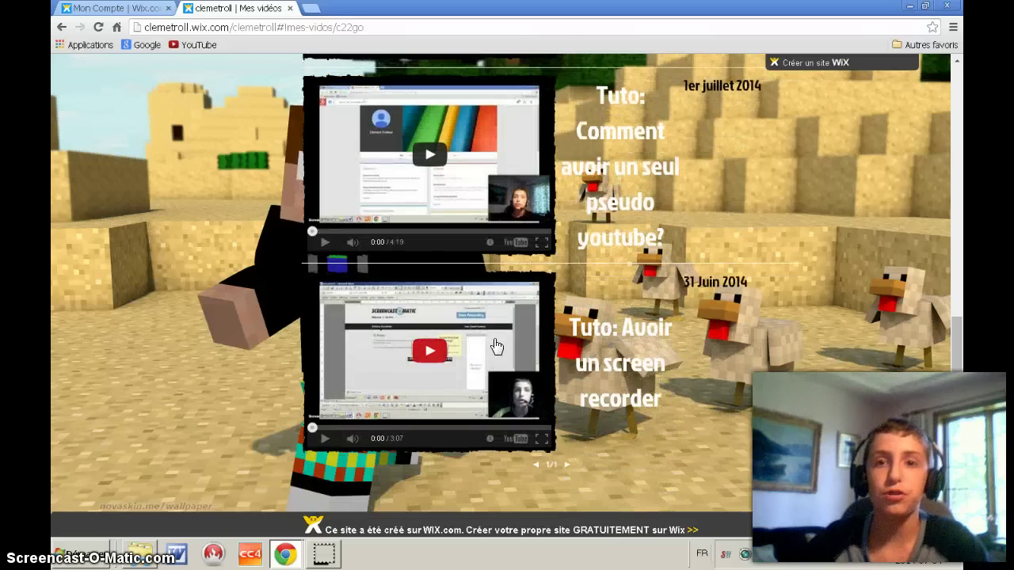
Step: Open the site's Me suivre page and examine its social network links and comment box
scroll(493, 346, up, 10)
click(718, 211)
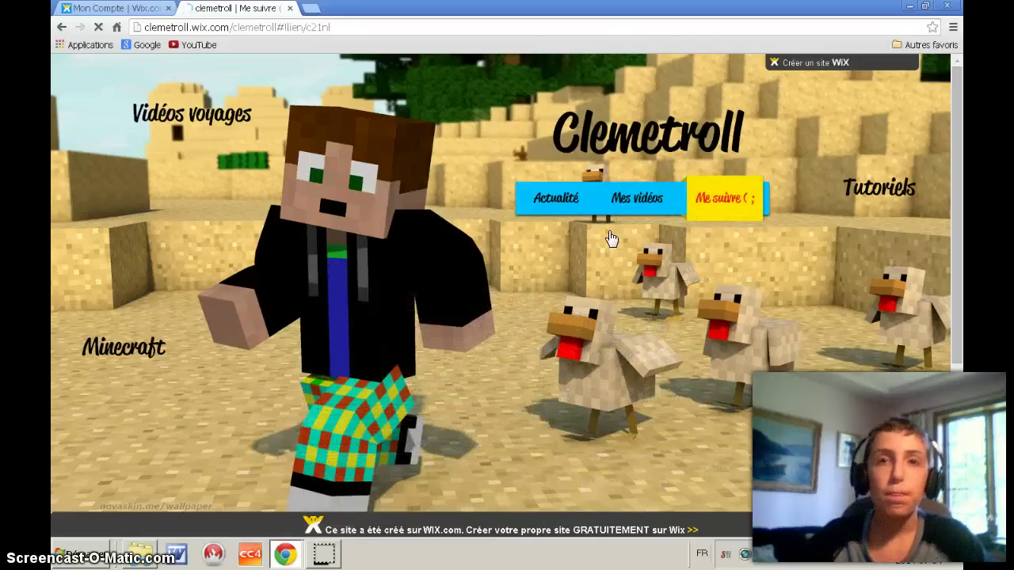
scroll(587, 239, down, 1)
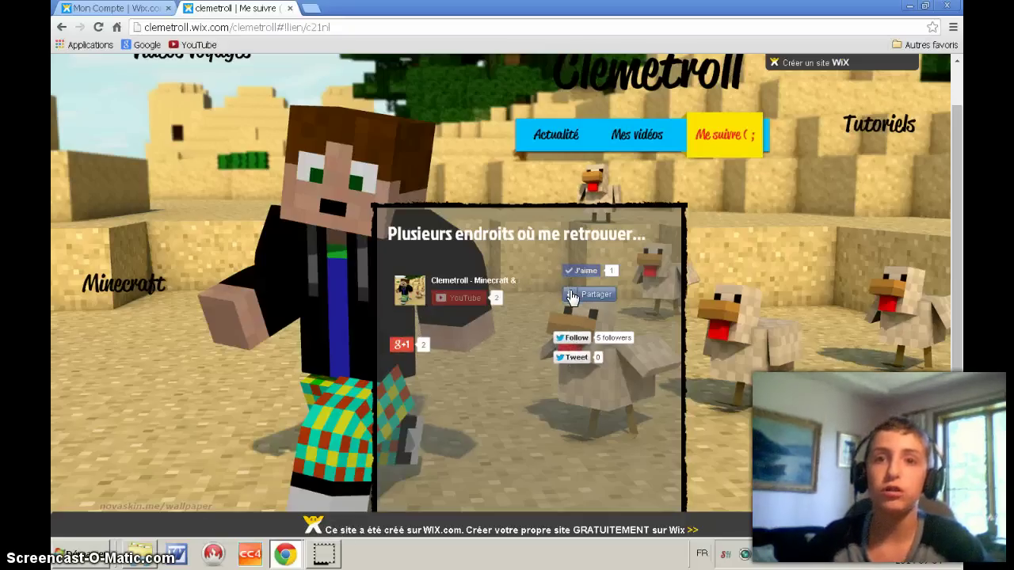
scroll(554, 147, up, 1)
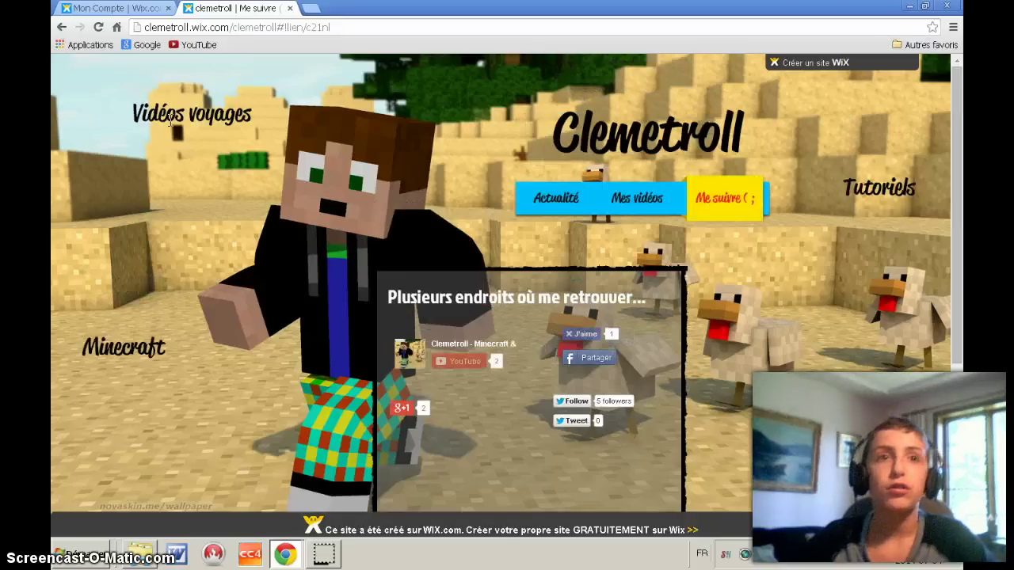
scroll(657, 300, down, 4)
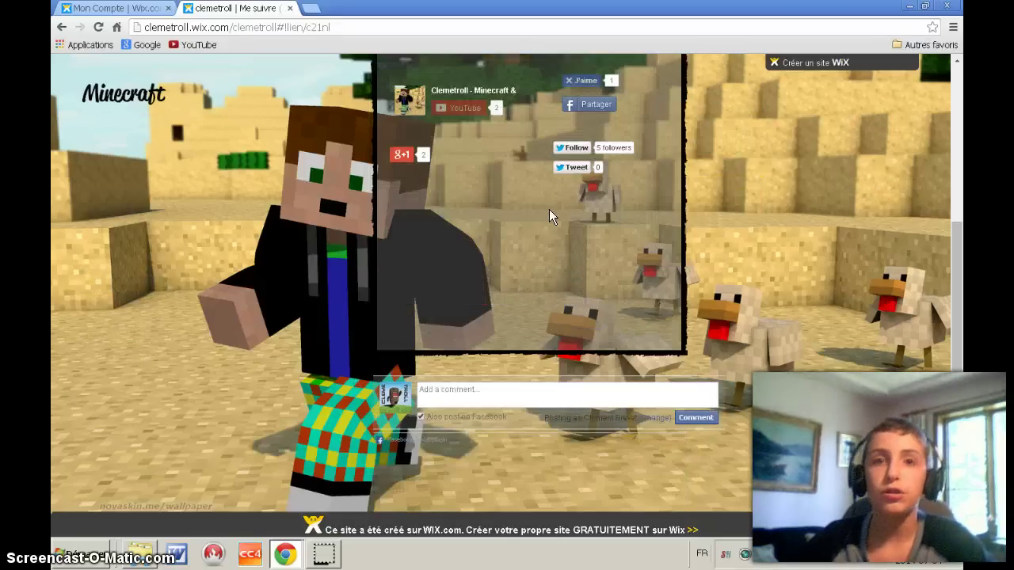
scroll(551, 206, up, 4)
scroll(457, 430, down, 4)
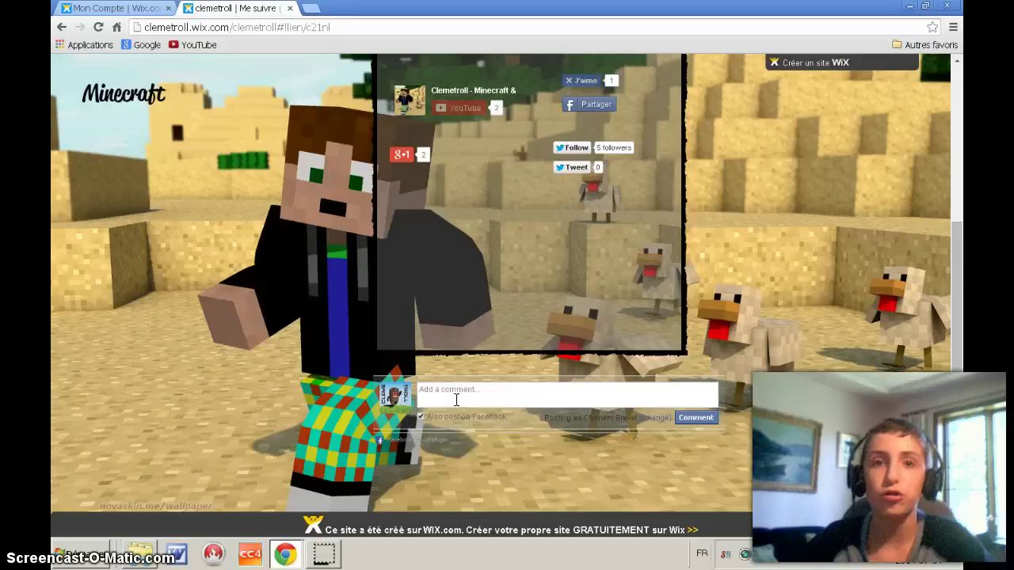
scroll(422, 402, up, 4)
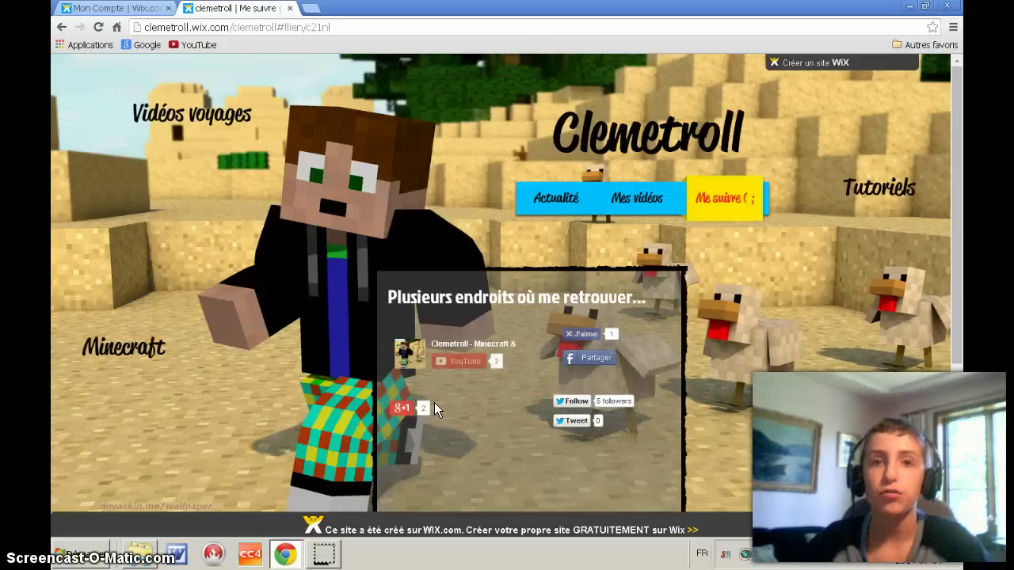
Step: Return to the Actualité page, close the published site and open clemetroll for editing in the Wix editor
click(559, 204)
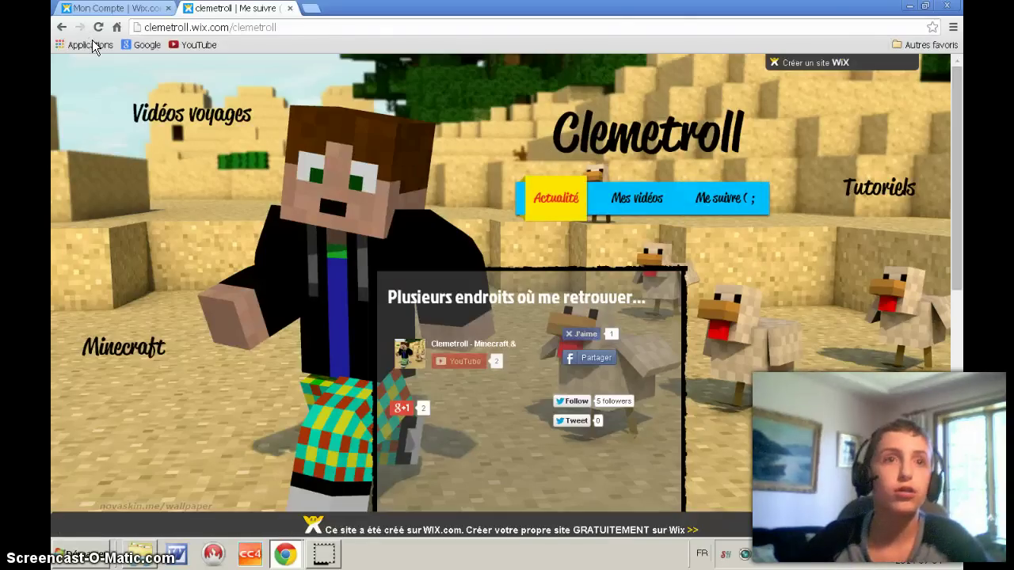
click(290, 8)
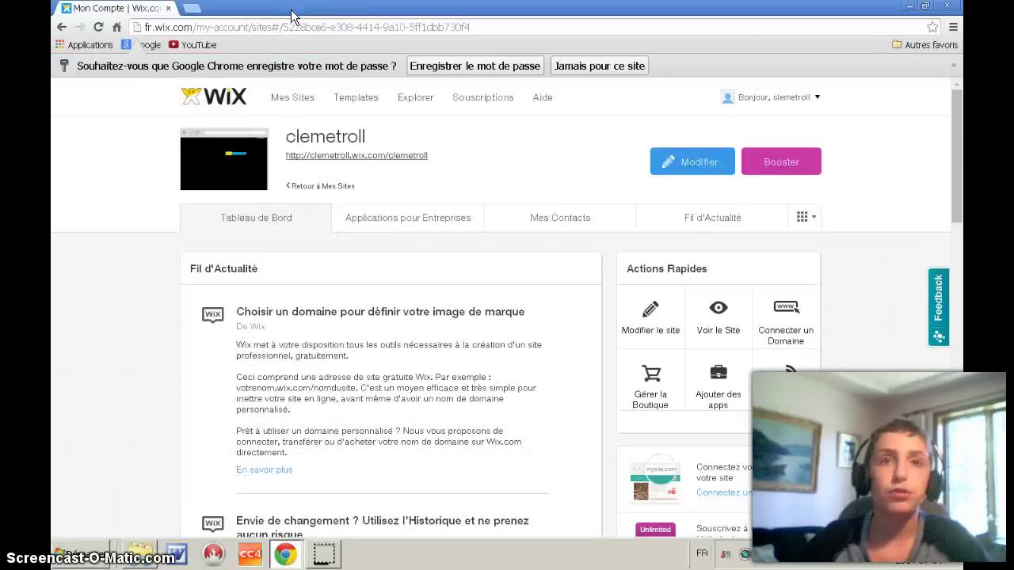
click(670, 164)
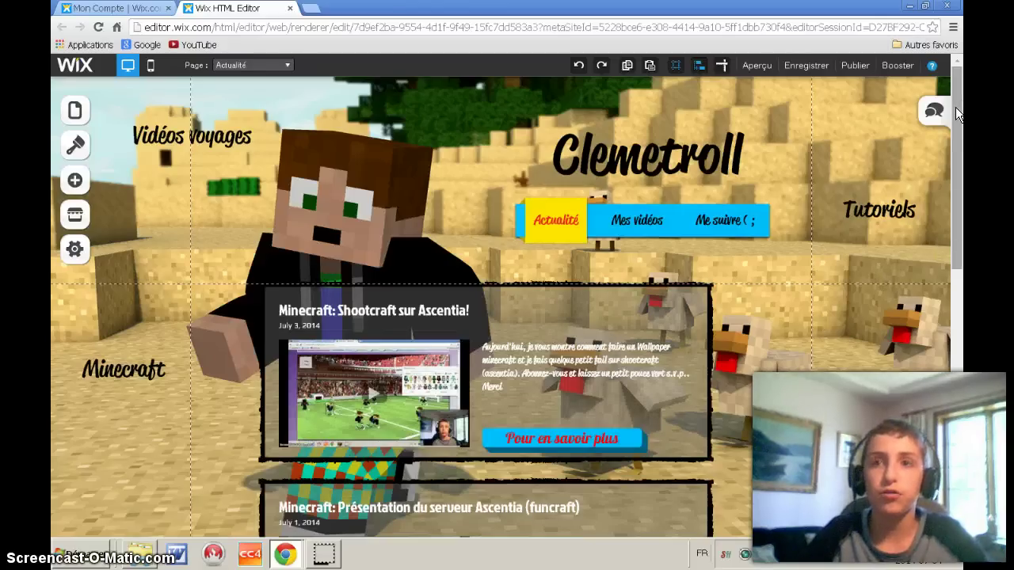
Step: Examine the Actualité blog feed's published posts and the post types it can add, and close the post manager, discarding changes
click(542, 311)
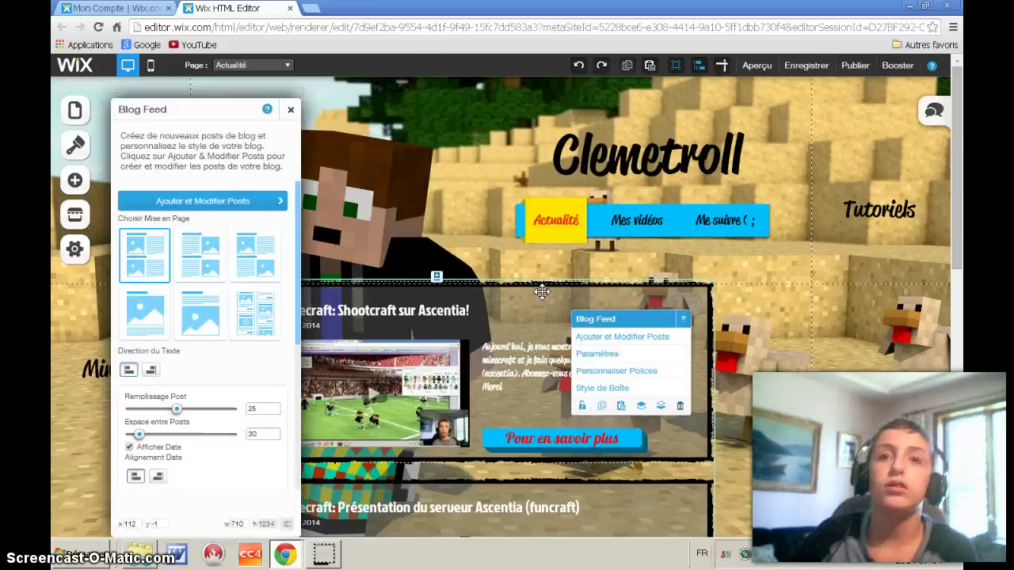
click(541, 292)
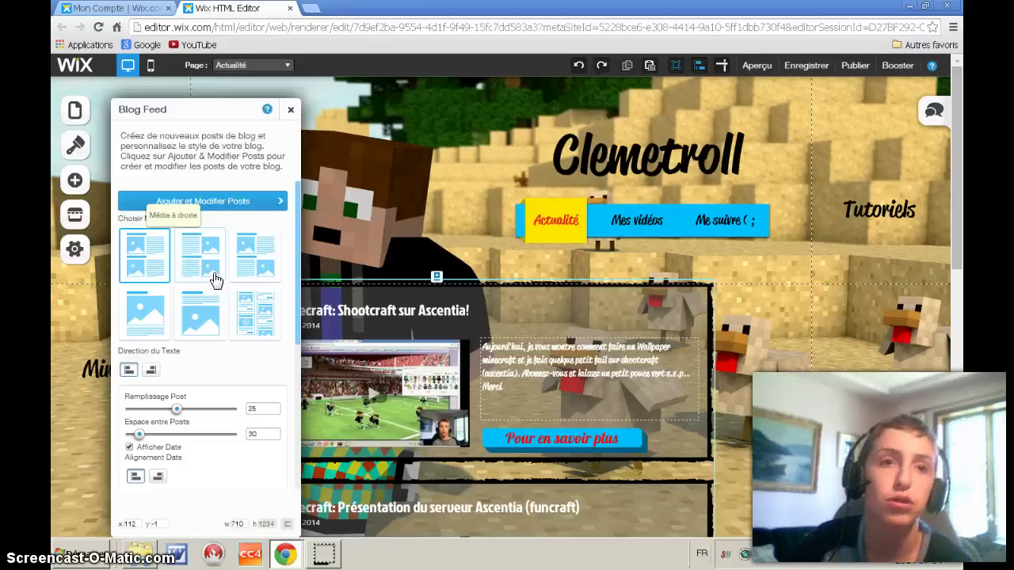
click(239, 202)
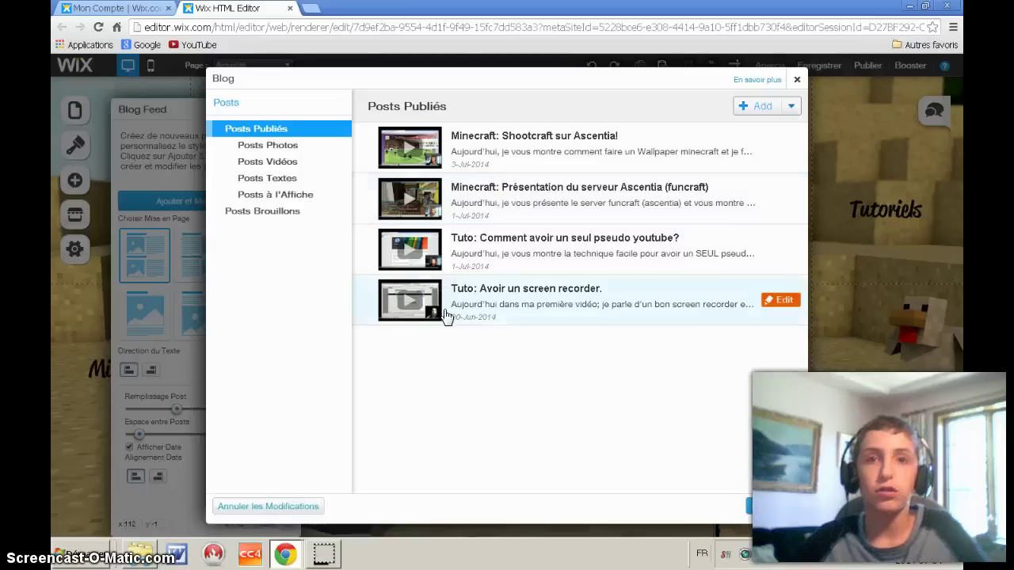
click(766, 107)
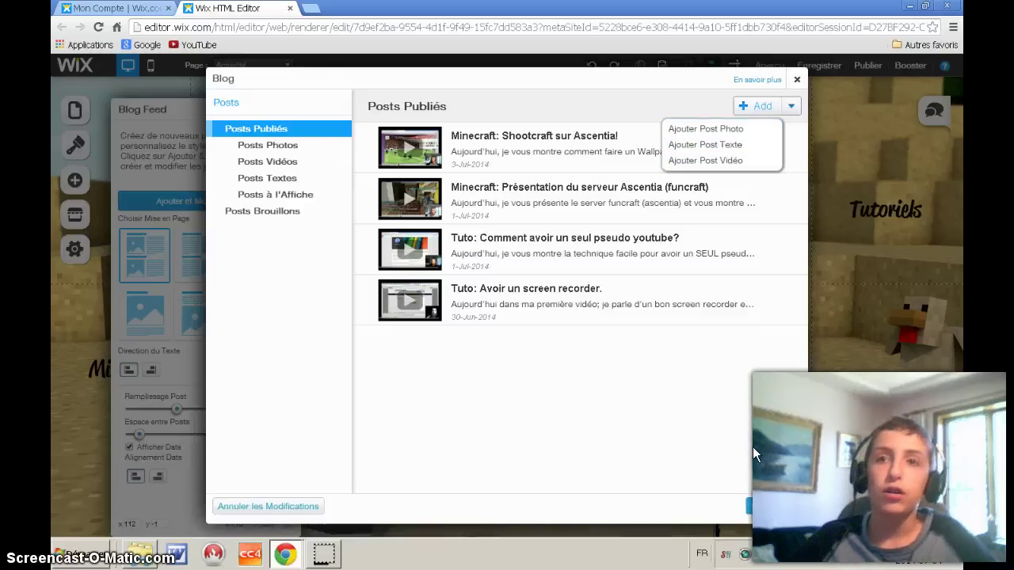
click(796, 79)
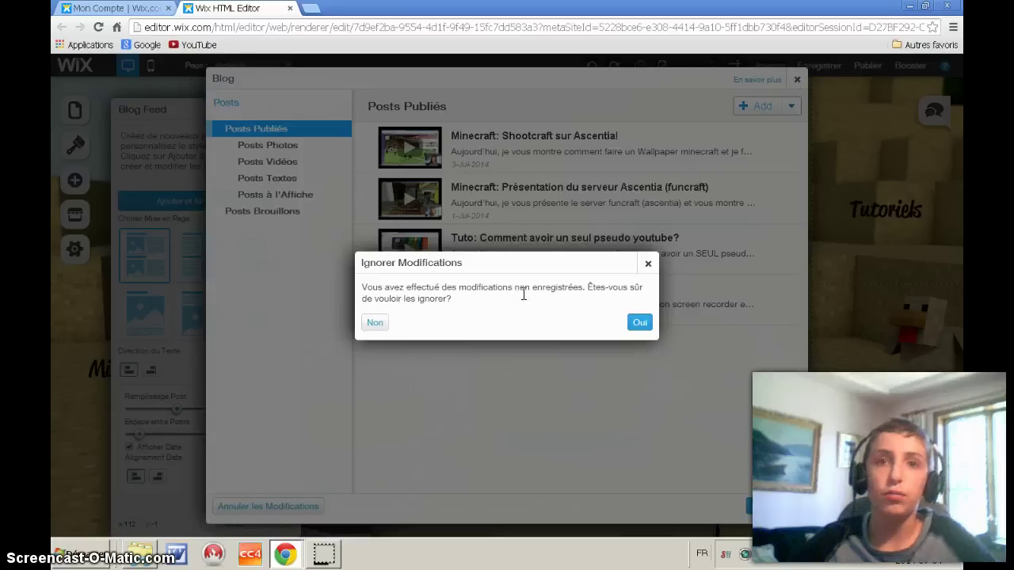
click(640, 323)
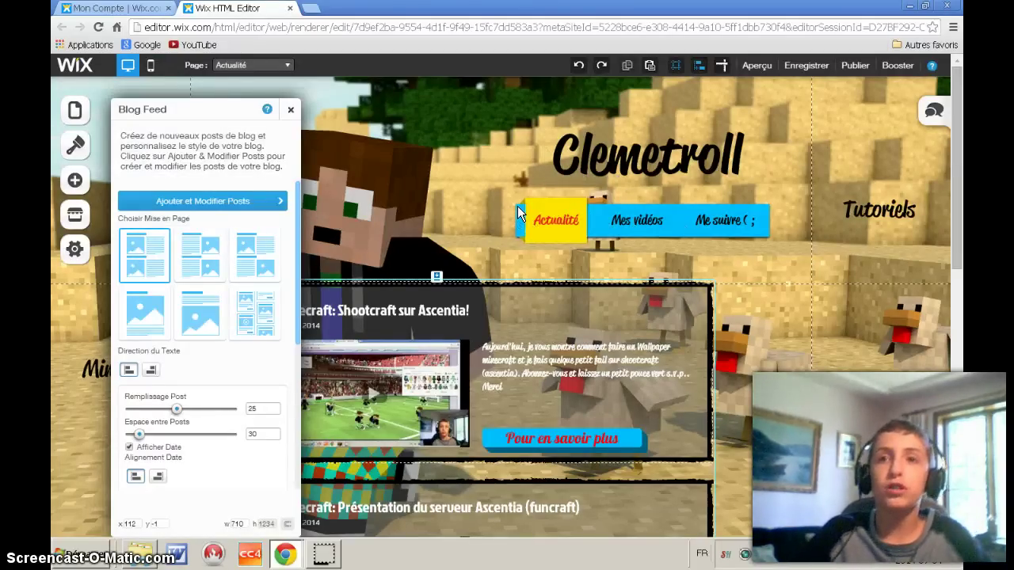
Step: Examine the settings of the Actualité page's header, page area and footer, and look over the blog posts
click(422, 184)
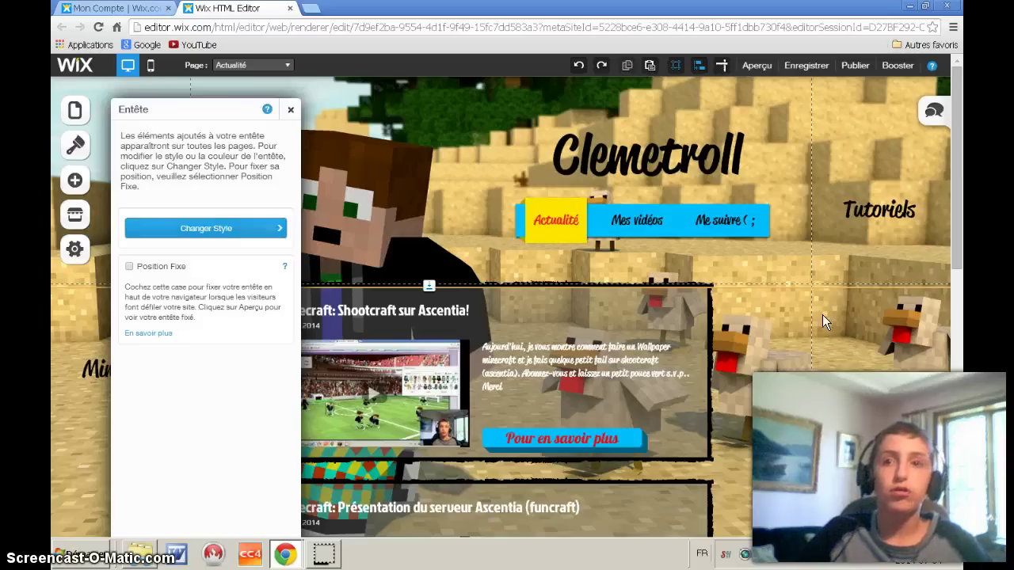
click(860, 352)
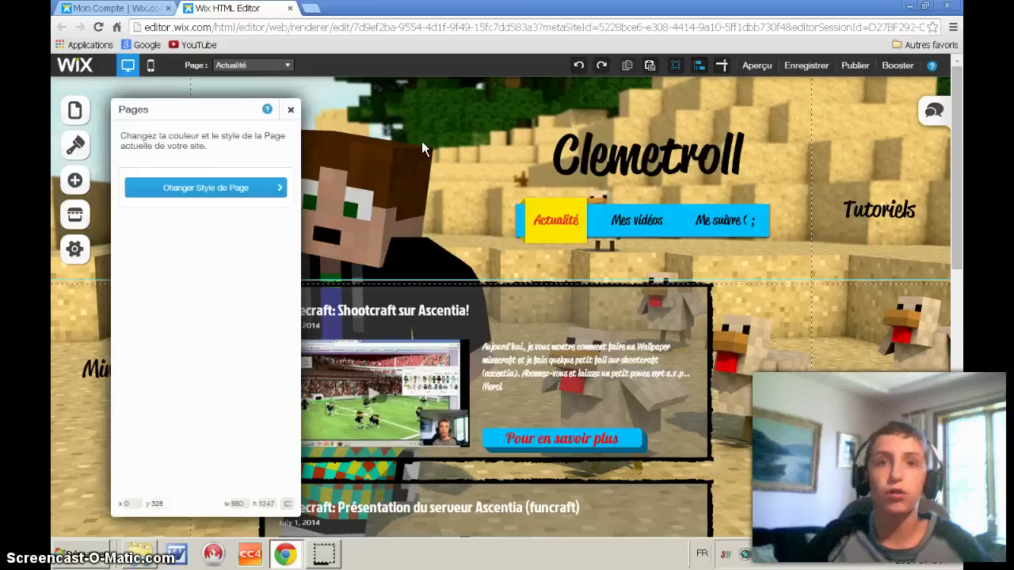
click(470, 241)
click(722, 392)
scroll(753, 388, down, 5)
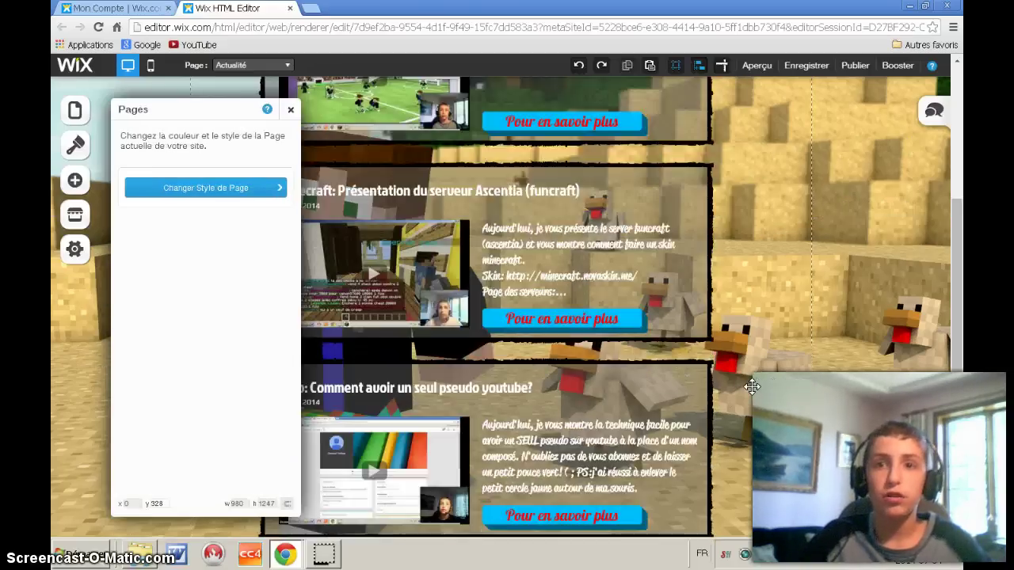
click(745, 480)
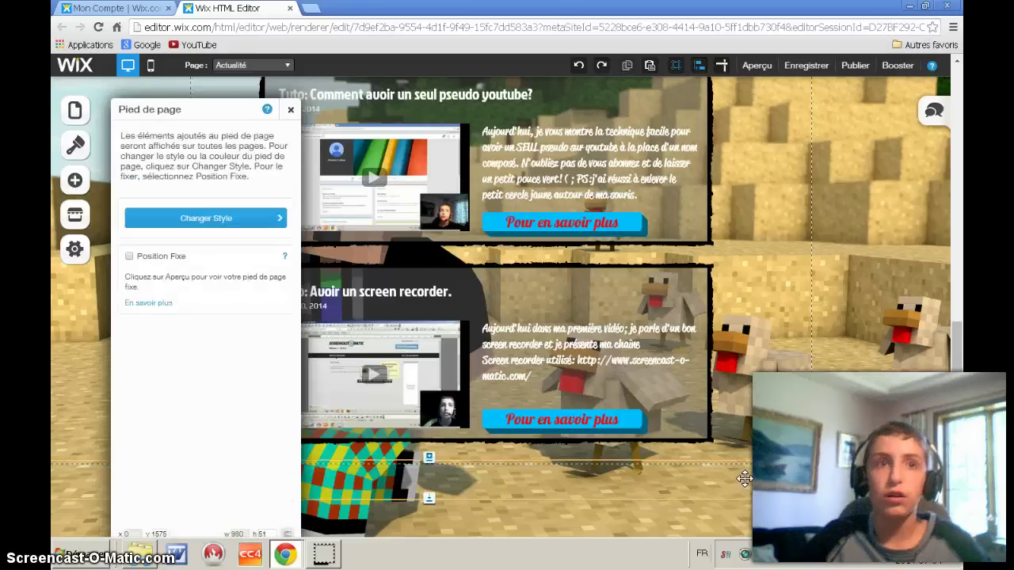
click(797, 524)
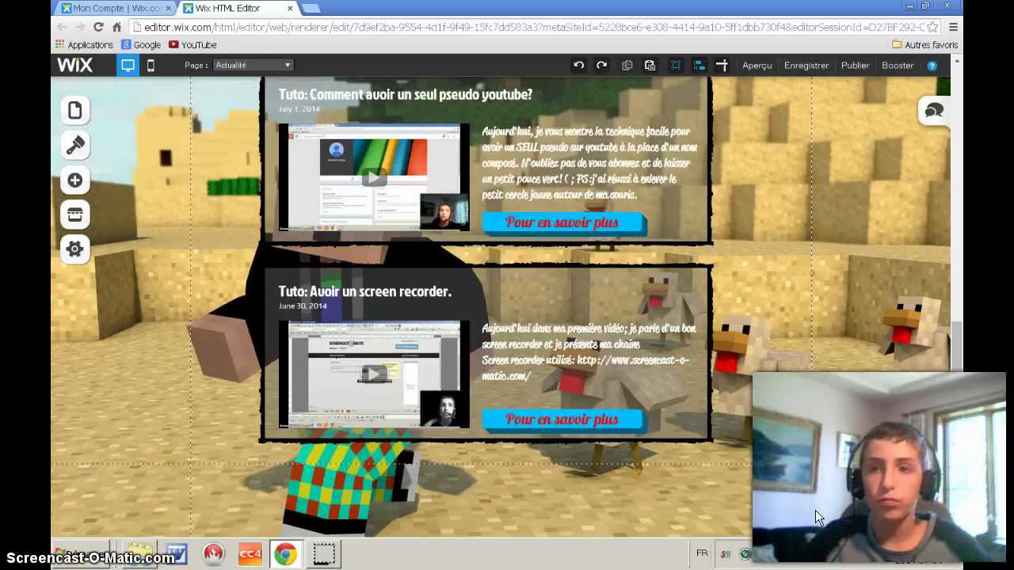
scroll(632, 327, up, 8)
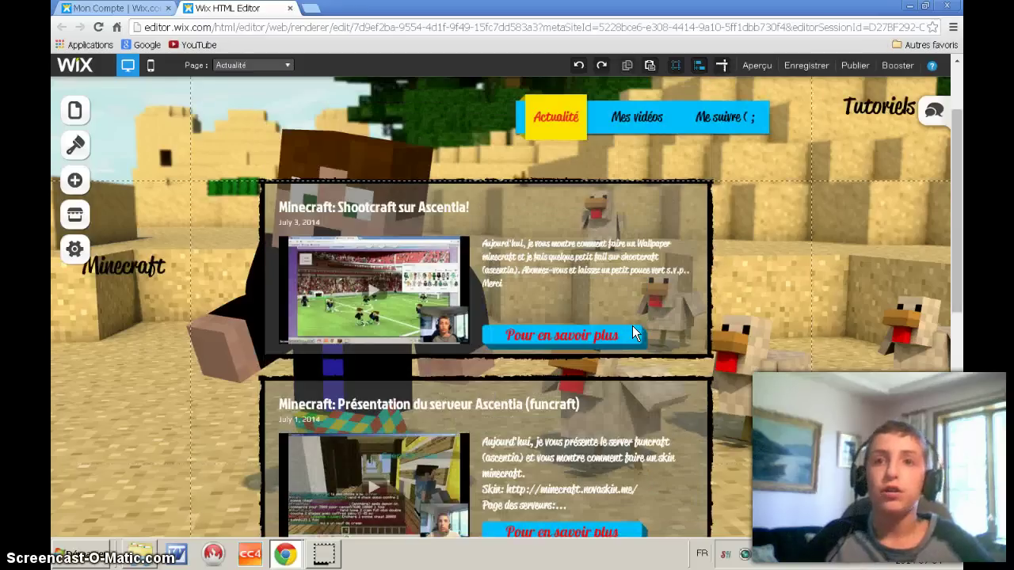
Step: Try the Bande style on the site header and return the header to the Aucun style
click(435, 164)
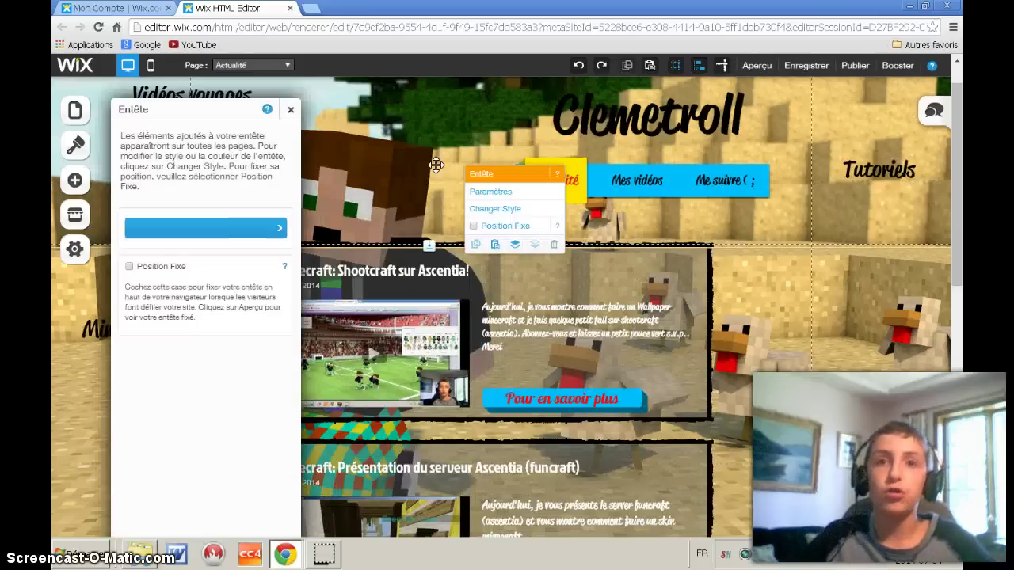
click(249, 230)
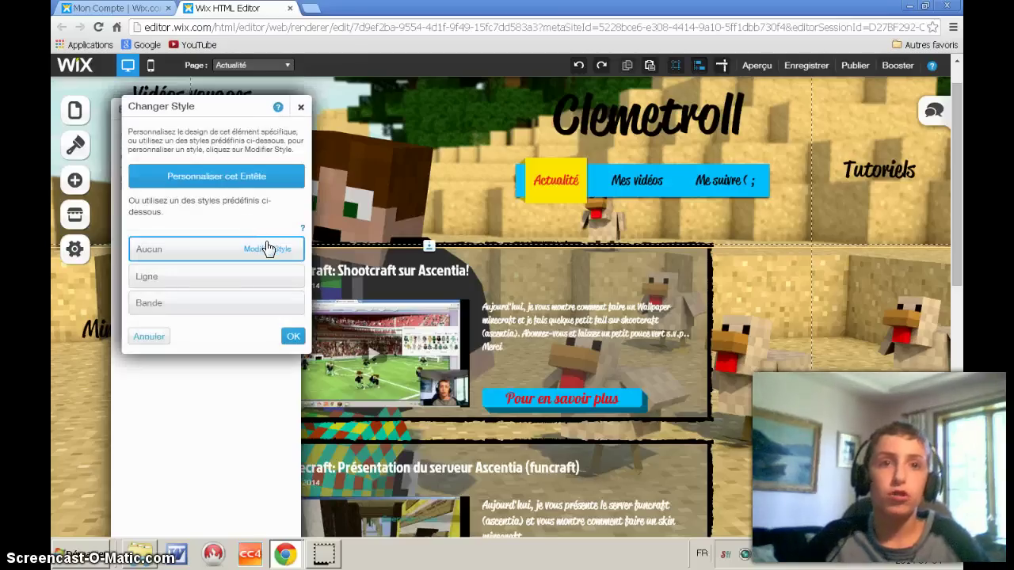
click(262, 179)
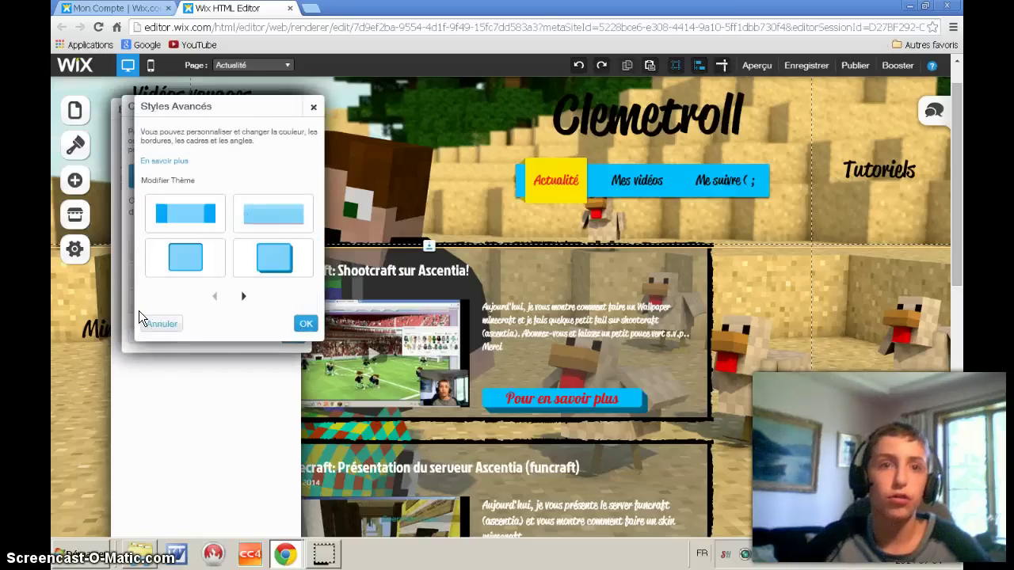
click(305, 324)
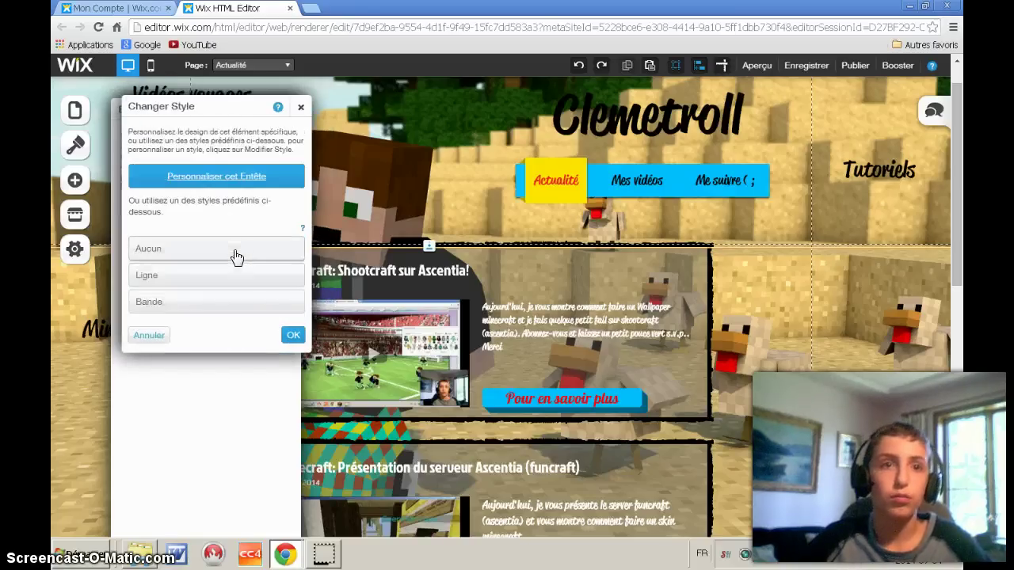
click(239, 301)
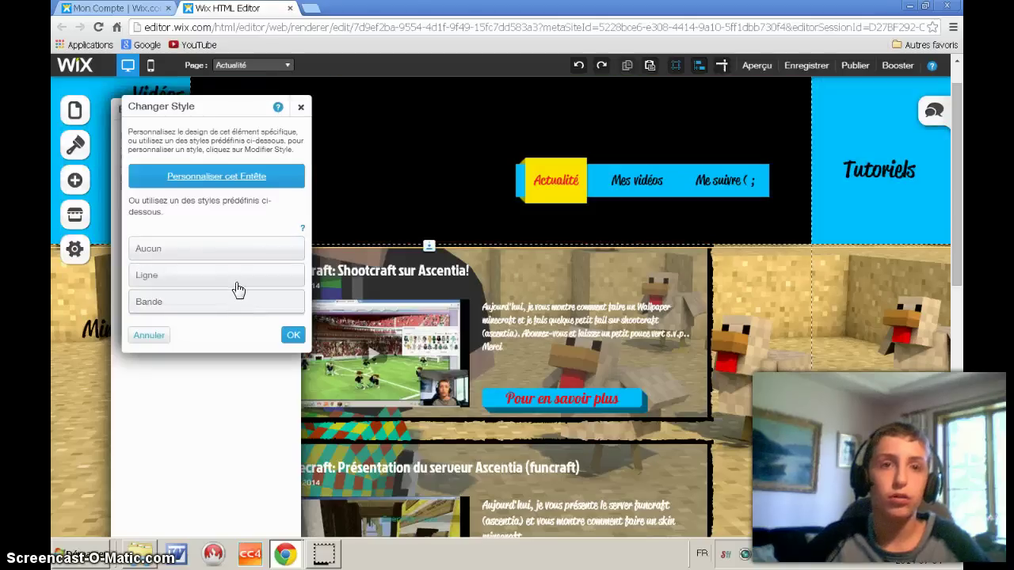
click(239, 251)
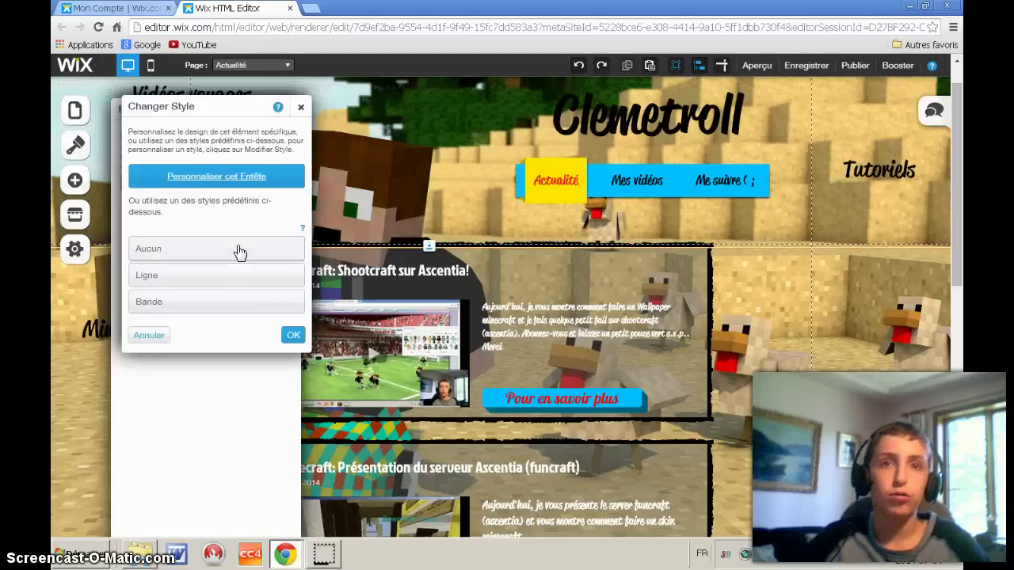
Step: Examine the Actualité page's Défaut style and its advanced theme choices, and confirm without changing anything
click(830, 293)
click(822, 293)
click(232, 188)
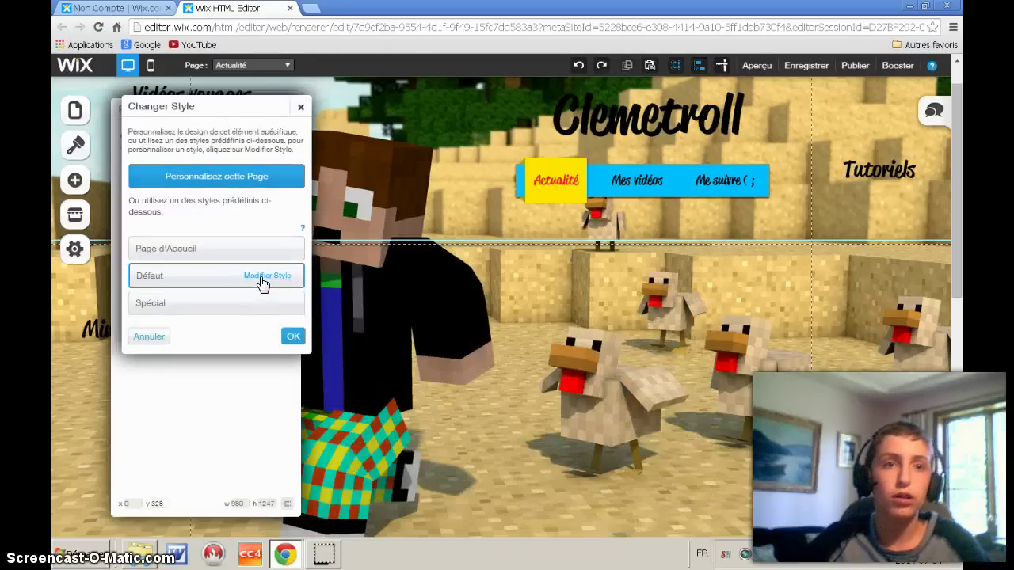
click(261, 279)
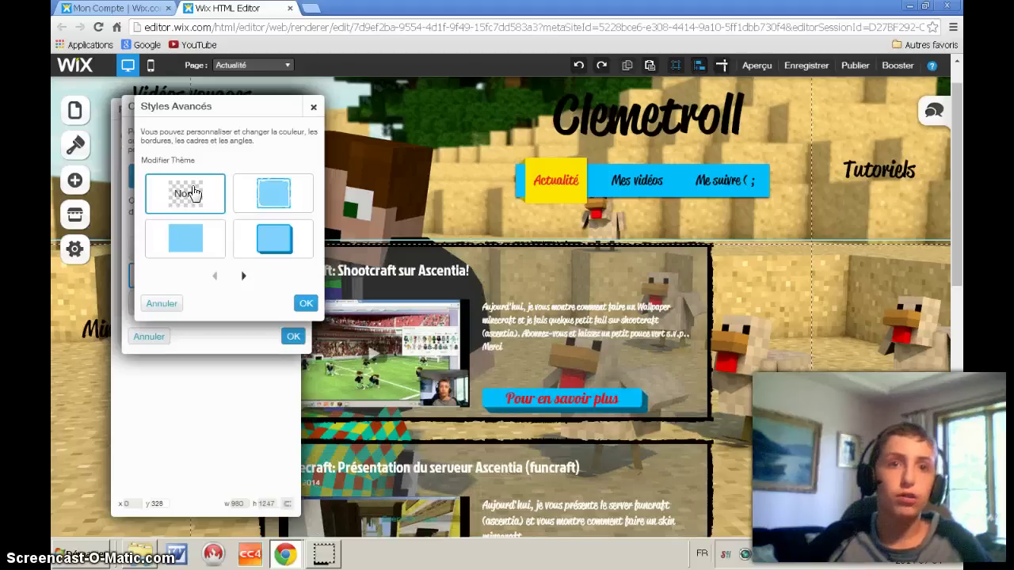
click(308, 305)
click(294, 336)
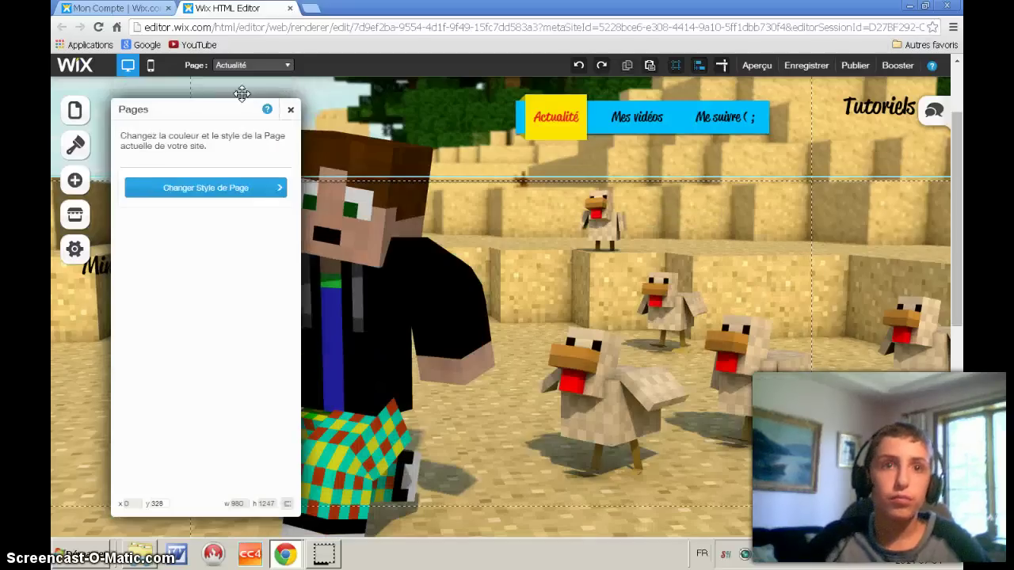
Step: Look down the Actualité page and examine the list of the site's pages
scroll(706, 323, down, 10)
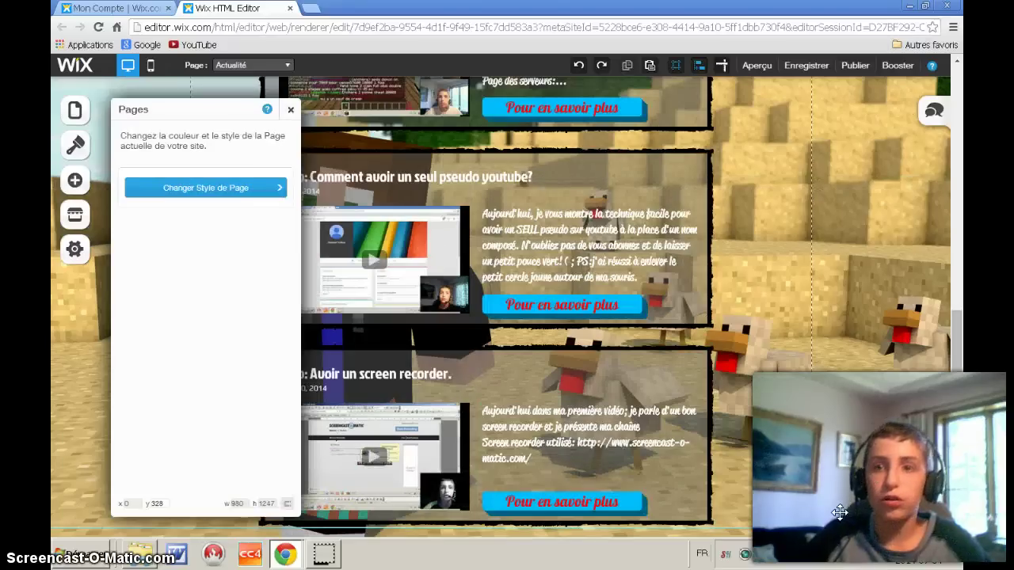
click(75, 111)
click(76, 110)
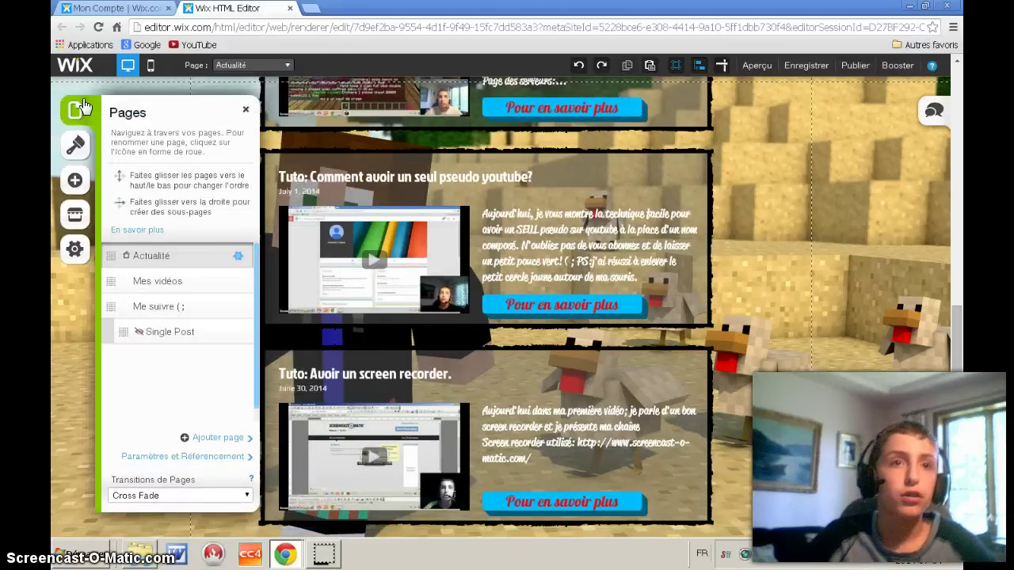
Step: Try the coloured diagonal stripe and red floral backgrounds on the site, and discard the background changes
click(75, 146)
click(152, 205)
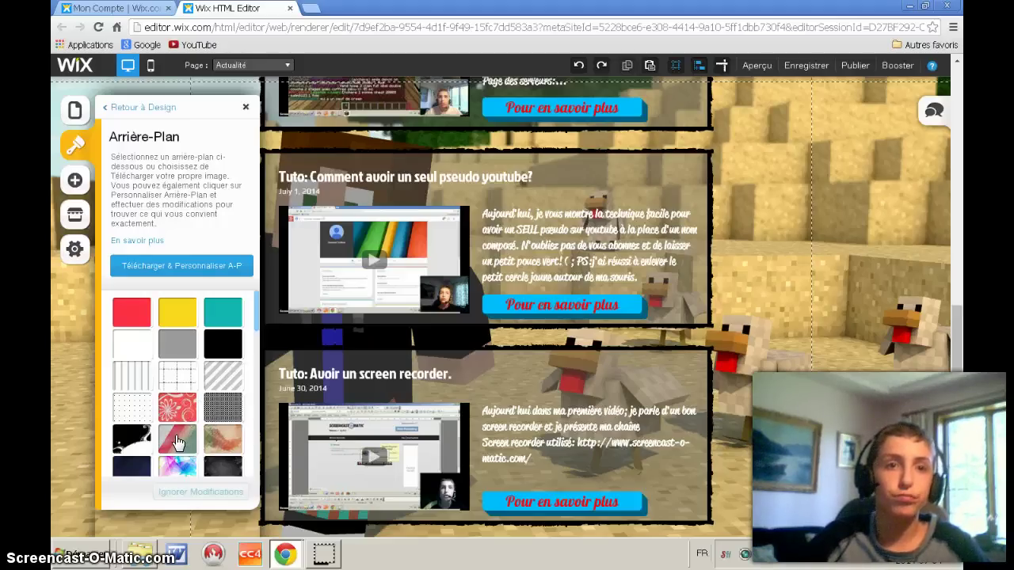
click(177, 440)
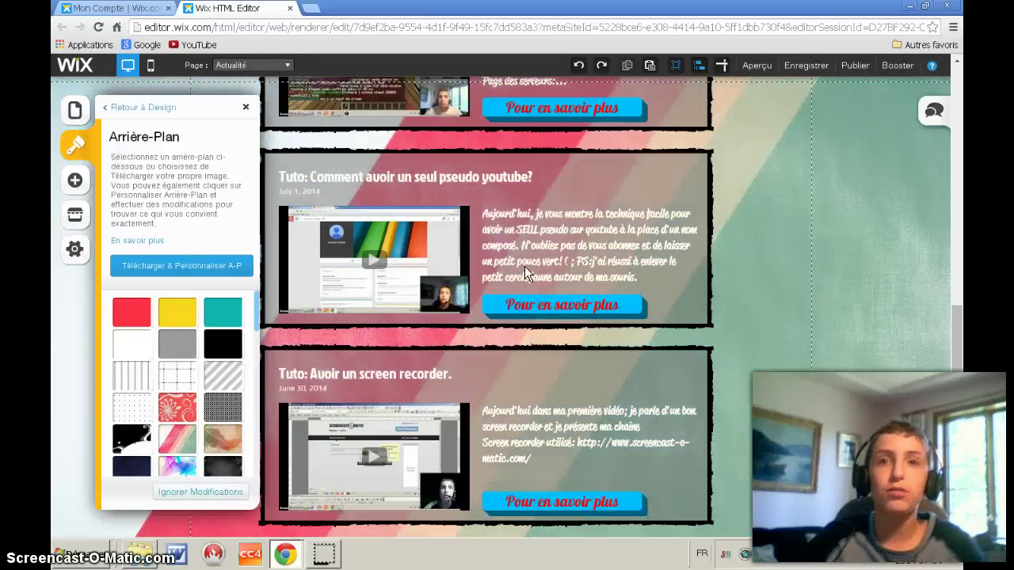
scroll(526, 273, up, 2)
click(175, 408)
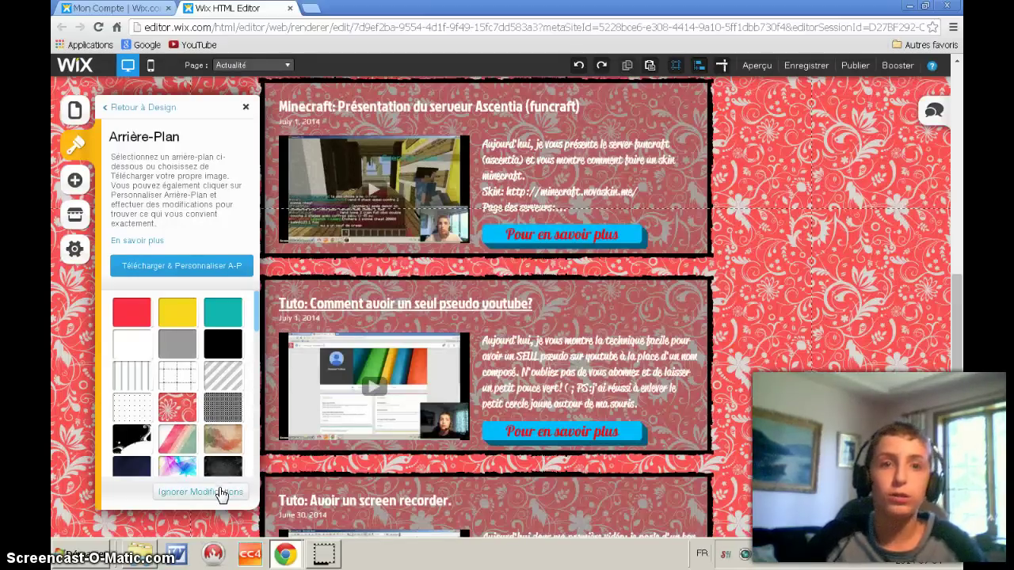
click(218, 492)
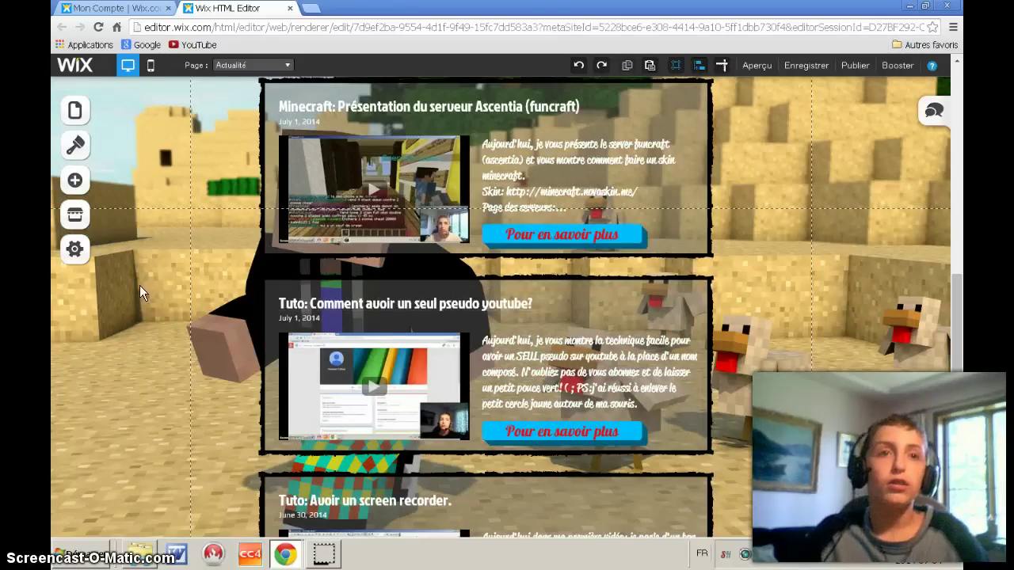
Step: Examine the theme and colour options of the blog feed's Pour en savoir plus button style, and close them unchanged
scroll(522, 342, up, 4)
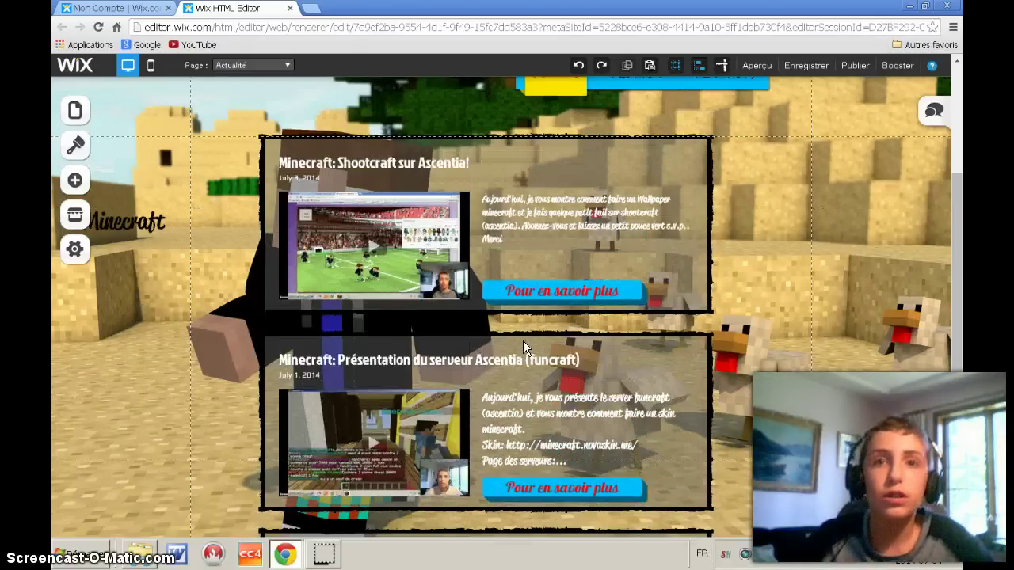
click(541, 285)
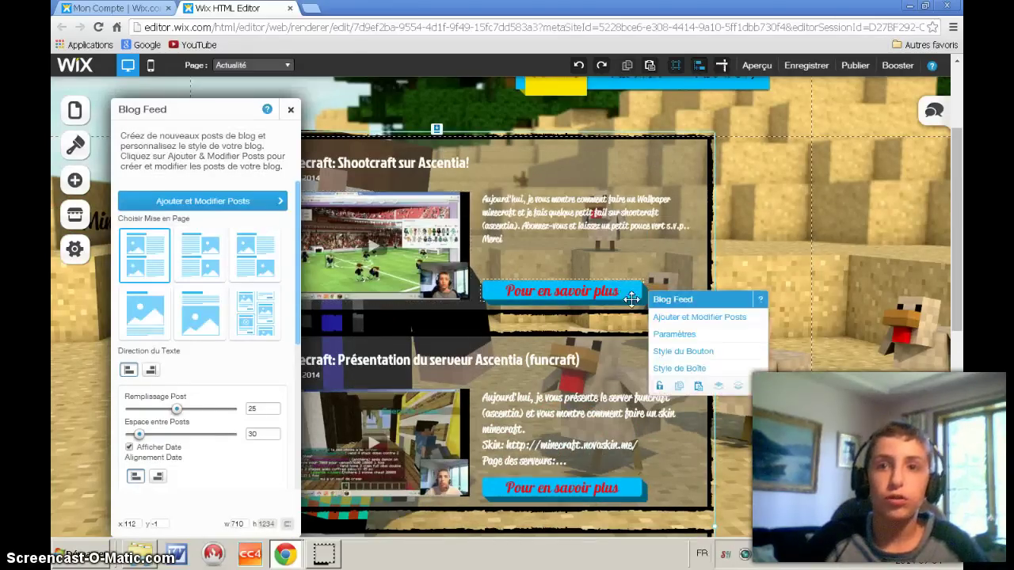
click(685, 351)
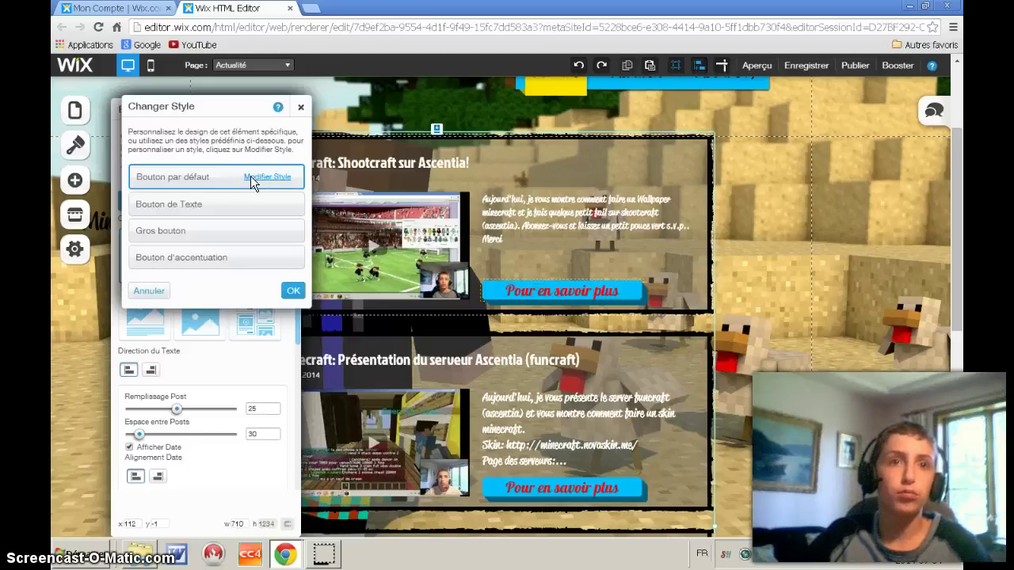
click(263, 181)
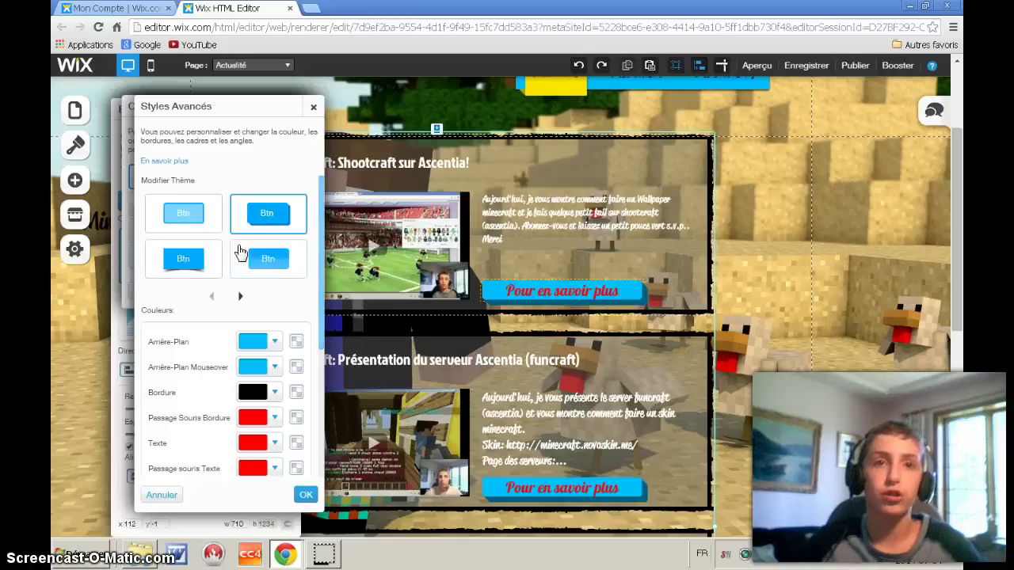
click(311, 106)
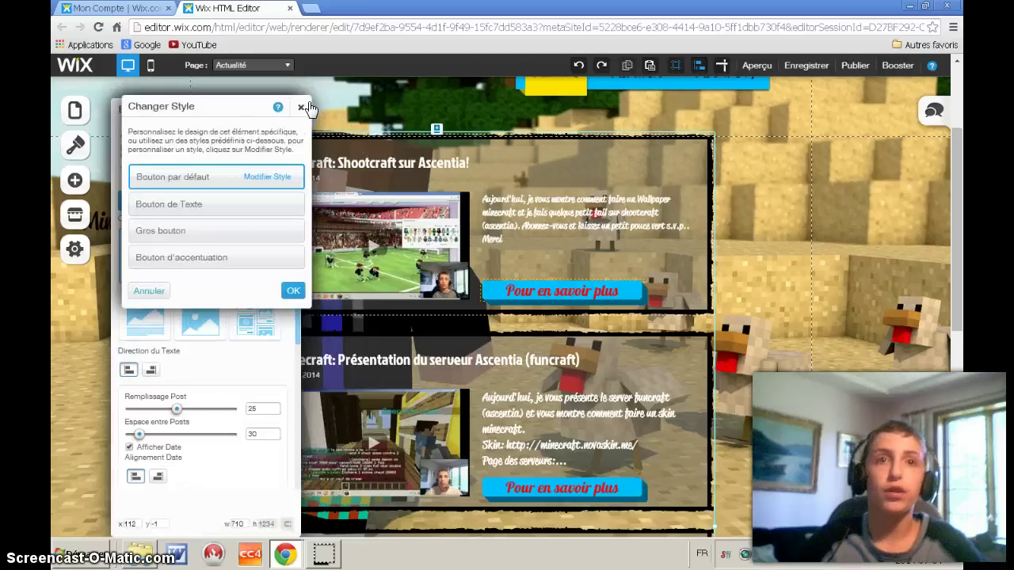
click(302, 107)
Step: Examine the navigation menu's settings and the page list that determines its order and sub-pages
click(629, 86)
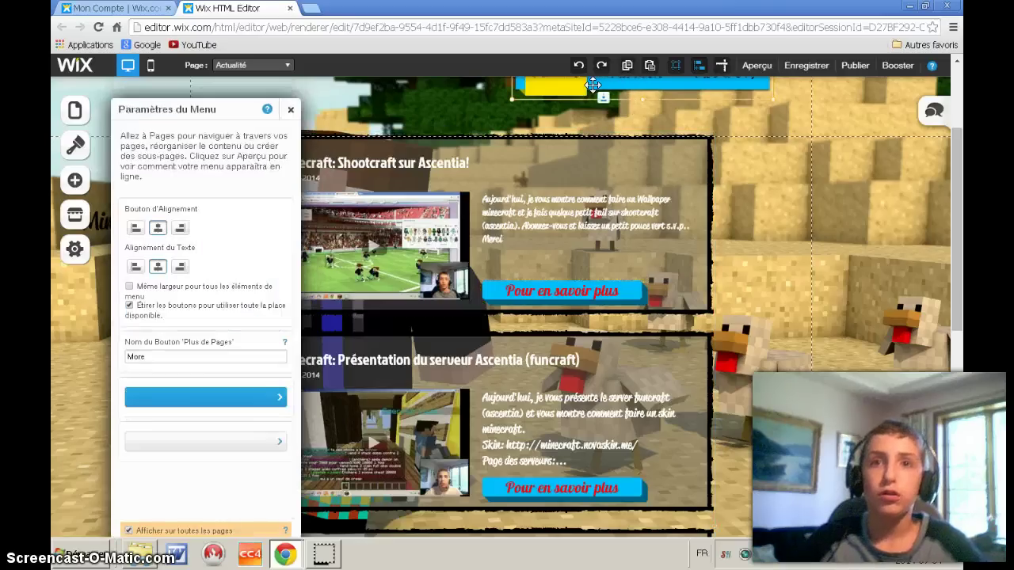
click(244, 197)
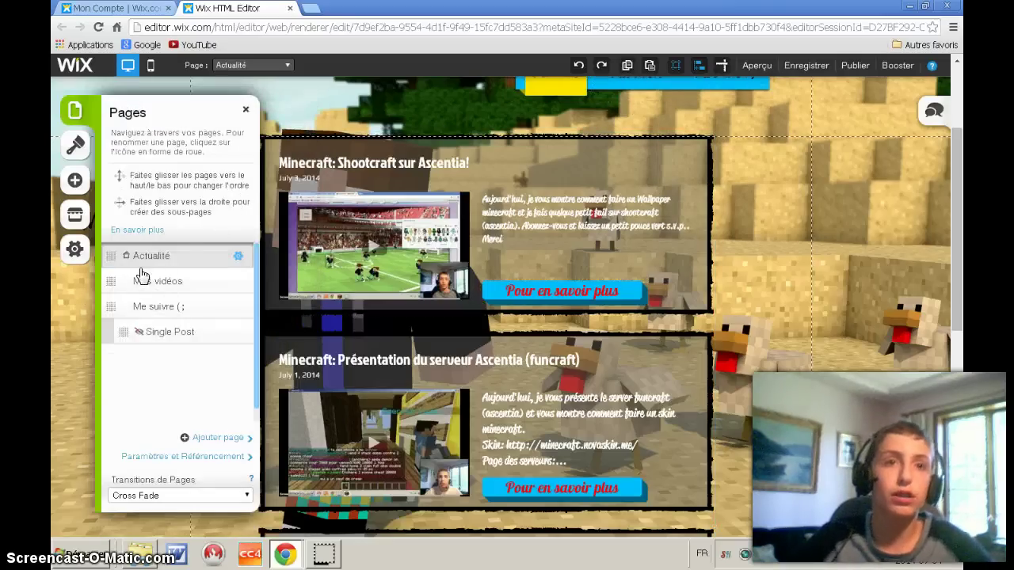
drag(122, 332, 129, 328)
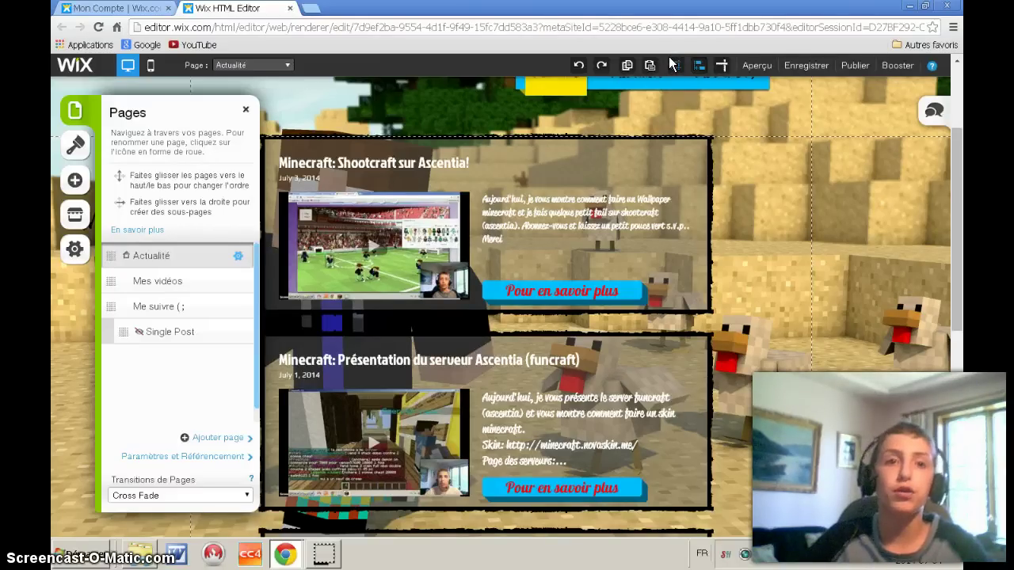
Step: Switch the editor to the Me suivre page and close the page list
click(290, 67)
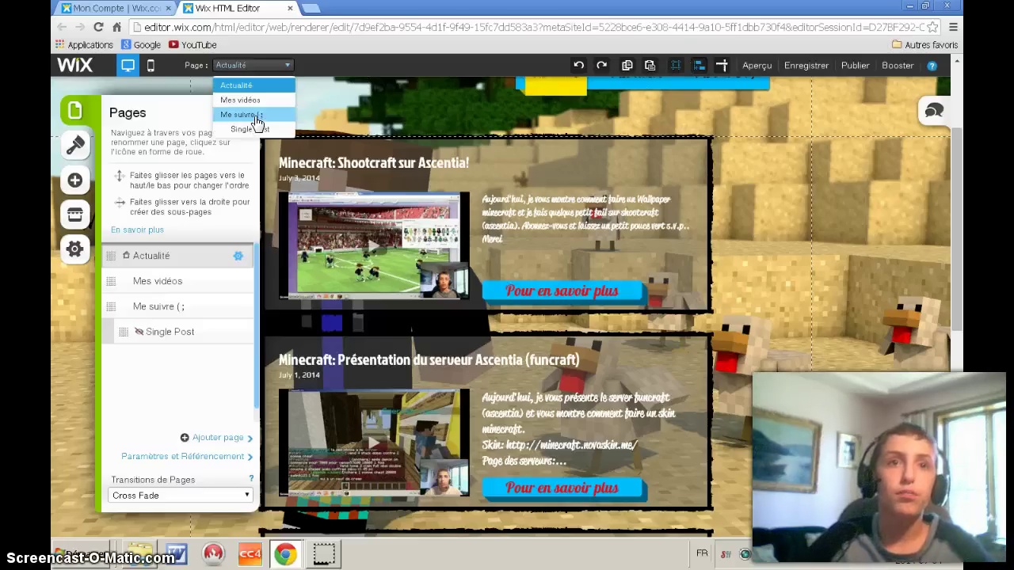
click(254, 115)
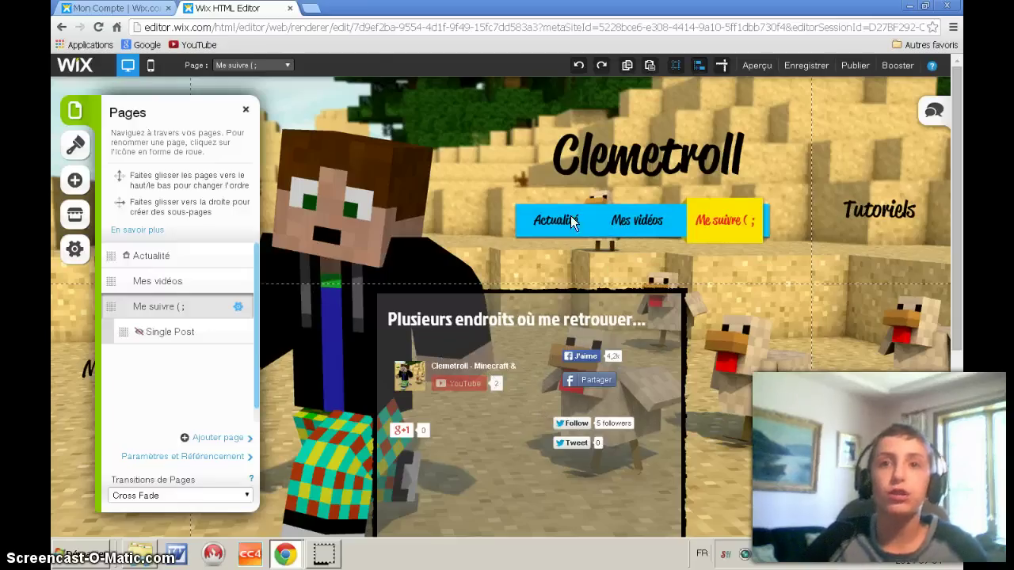
click(246, 112)
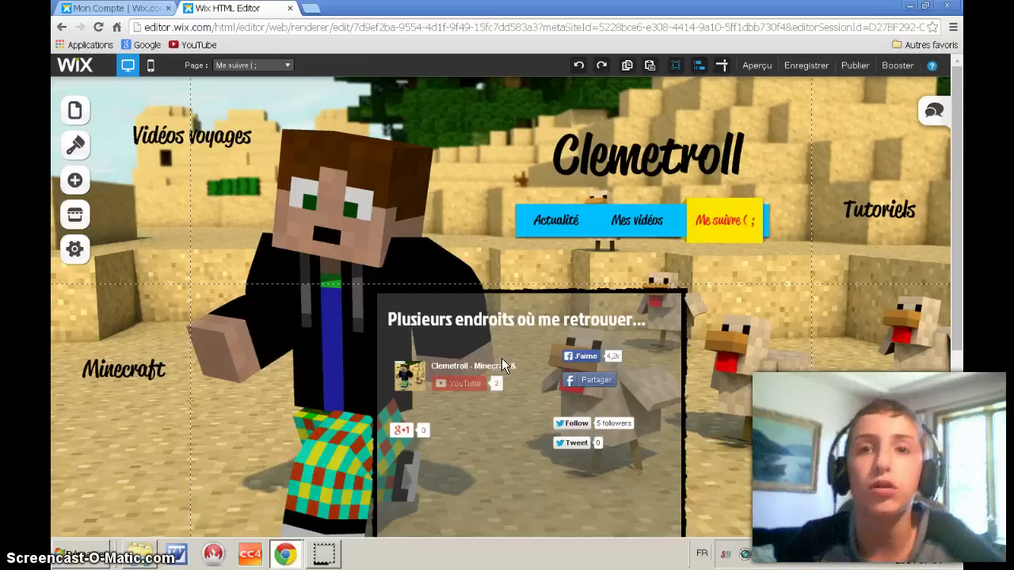
Step: Set the wait time of the YouTube subscription button's Agrandissement animation to 0 seconds and close the button's settings
click(475, 365)
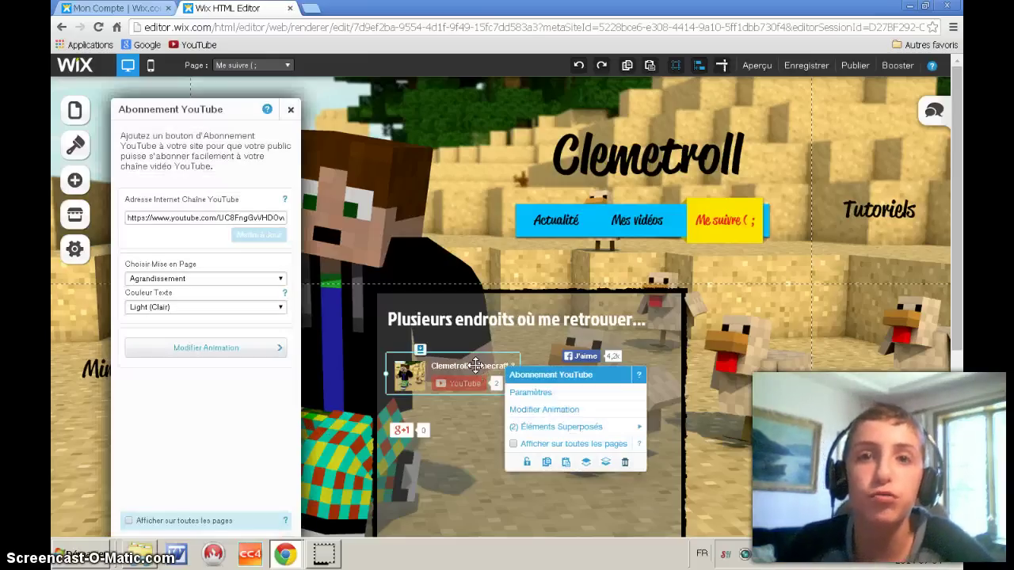
click(220, 347)
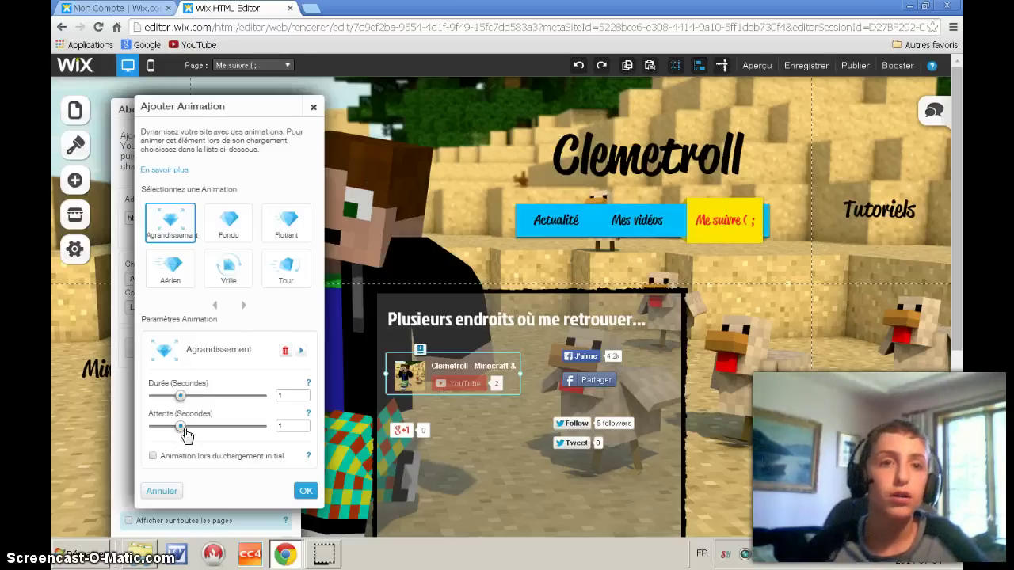
drag(181, 431, 149, 435)
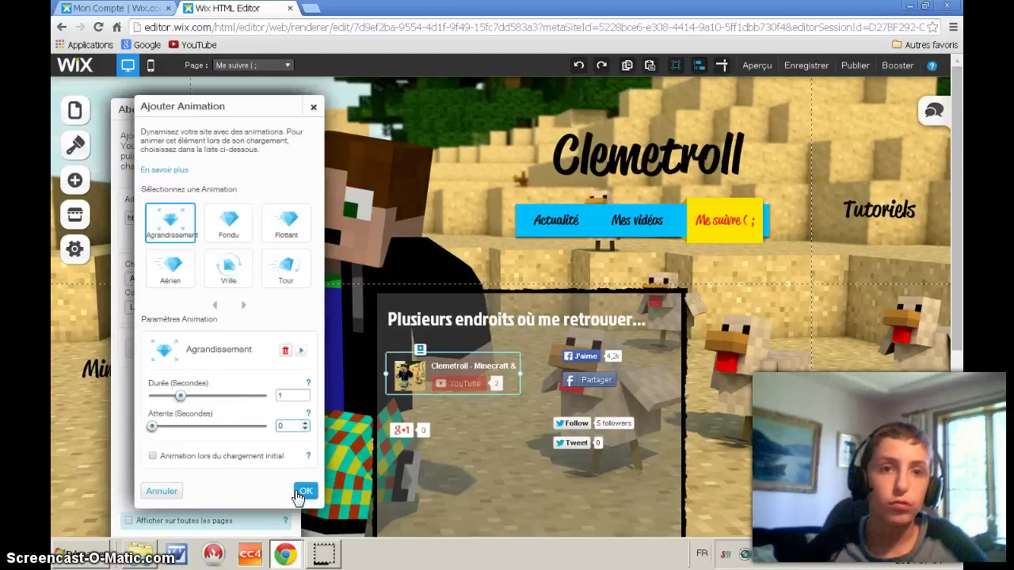
click(305, 491)
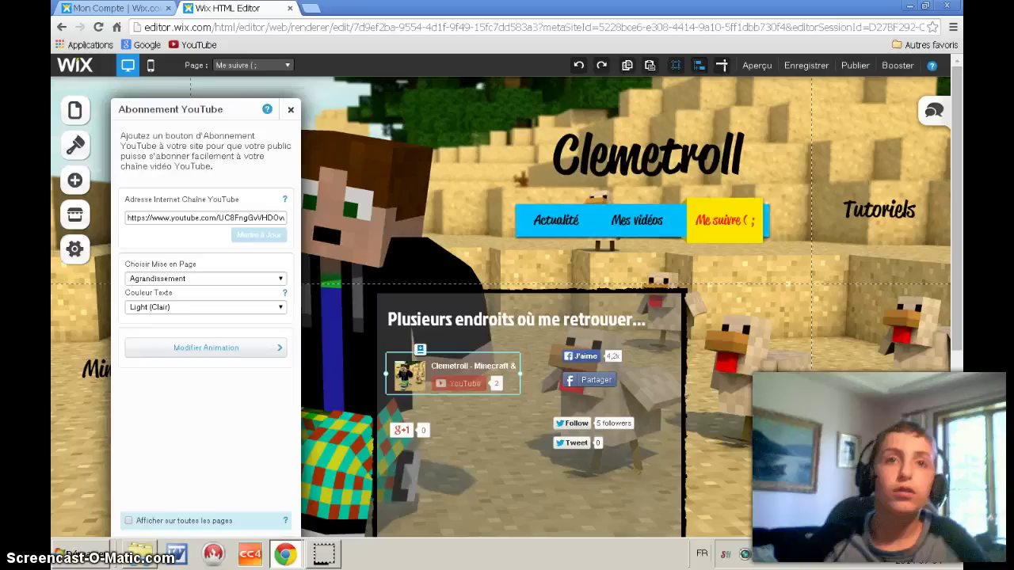
click(291, 109)
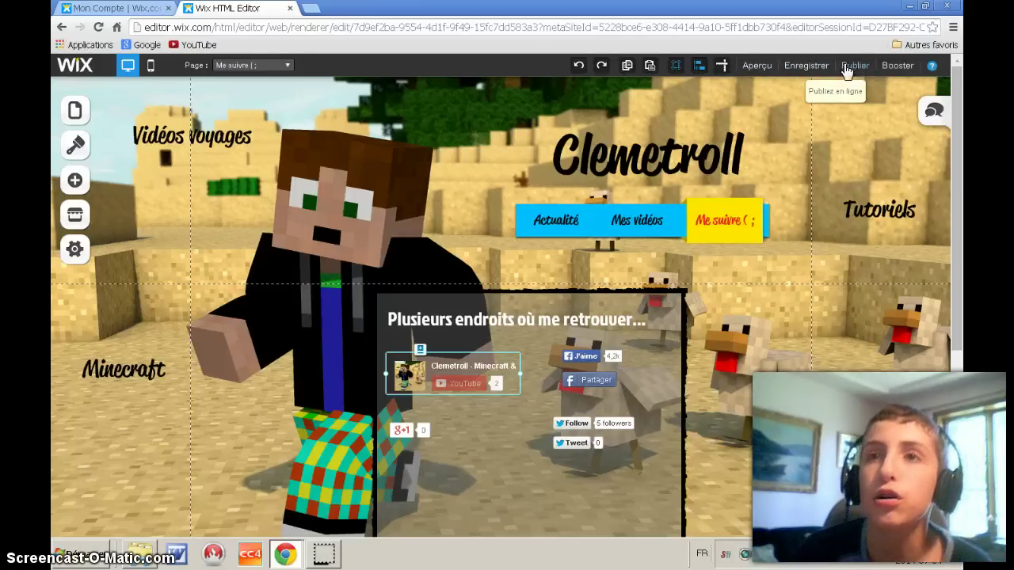
Step: Preview the desktop site, view the Me suivre and Mes vidéos pages, and briefly play the Shoot craft sur Ascentia video
click(755, 67)
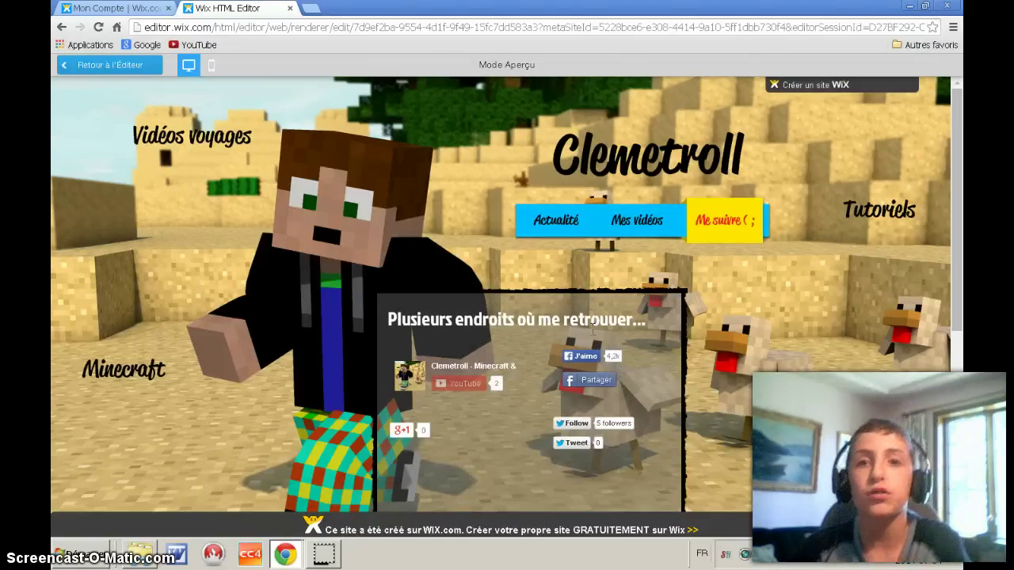
scroll(593, 321, down, 1)
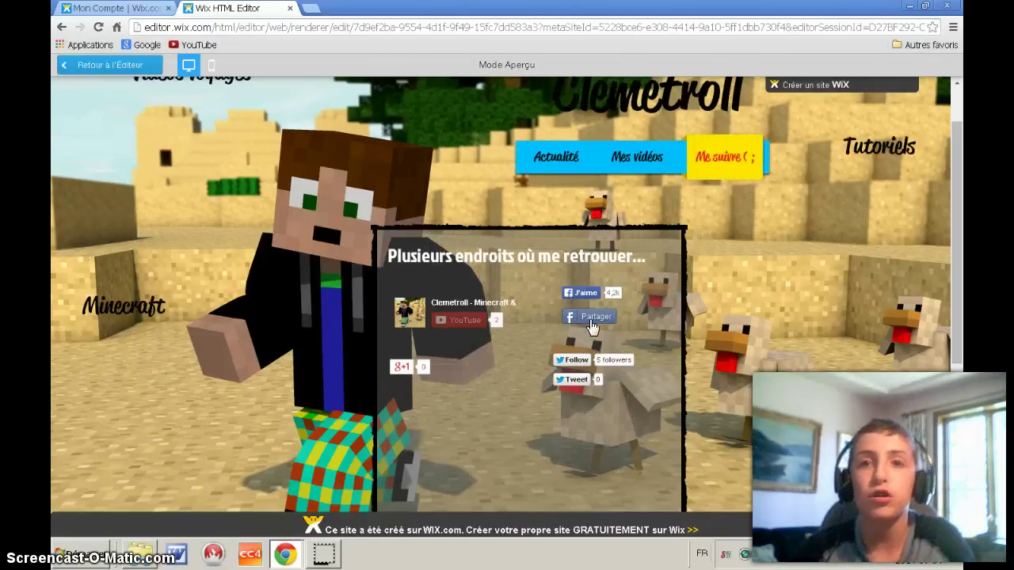
click(633, 159)
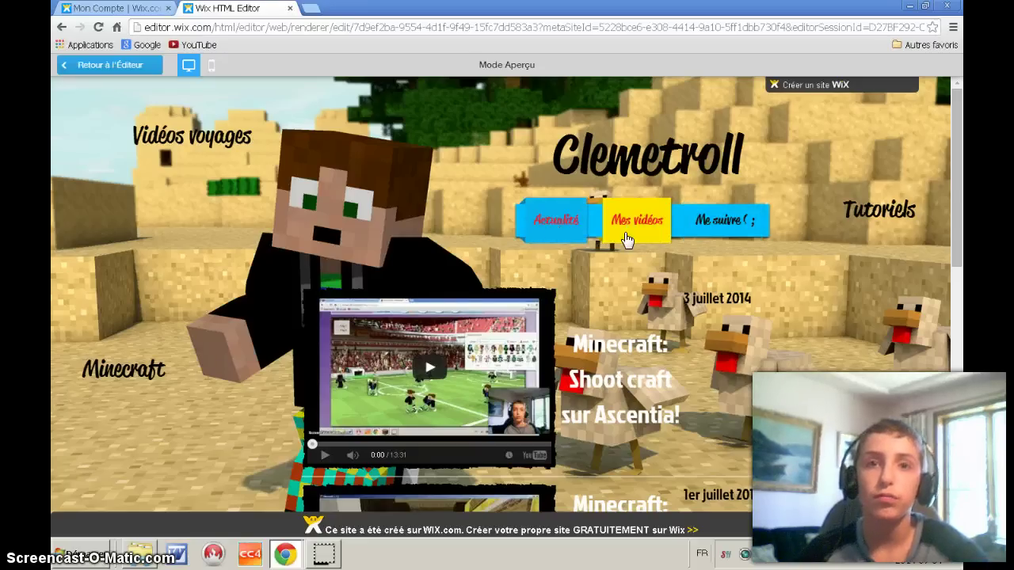
click(423, 371)
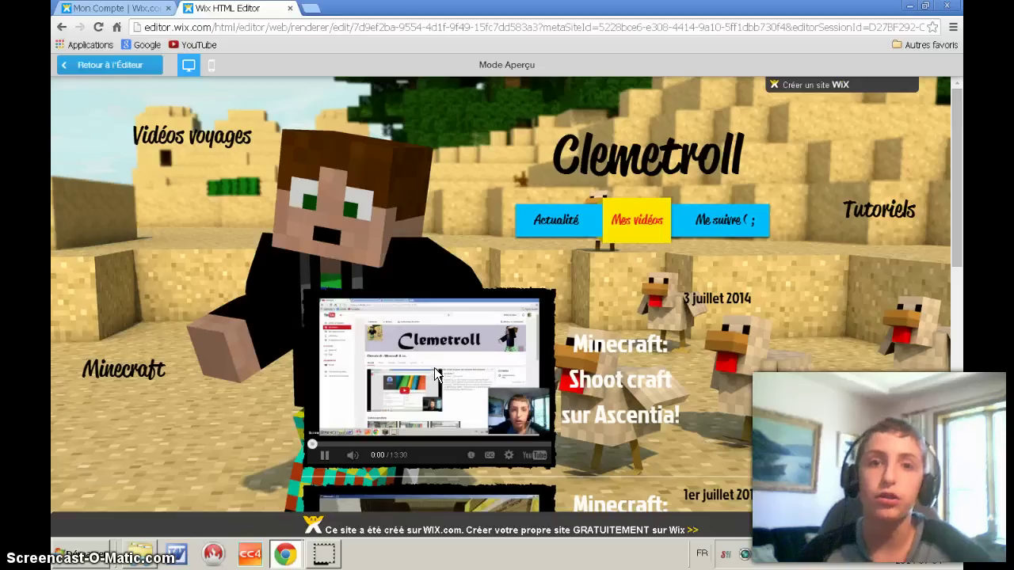
click(325, 457)
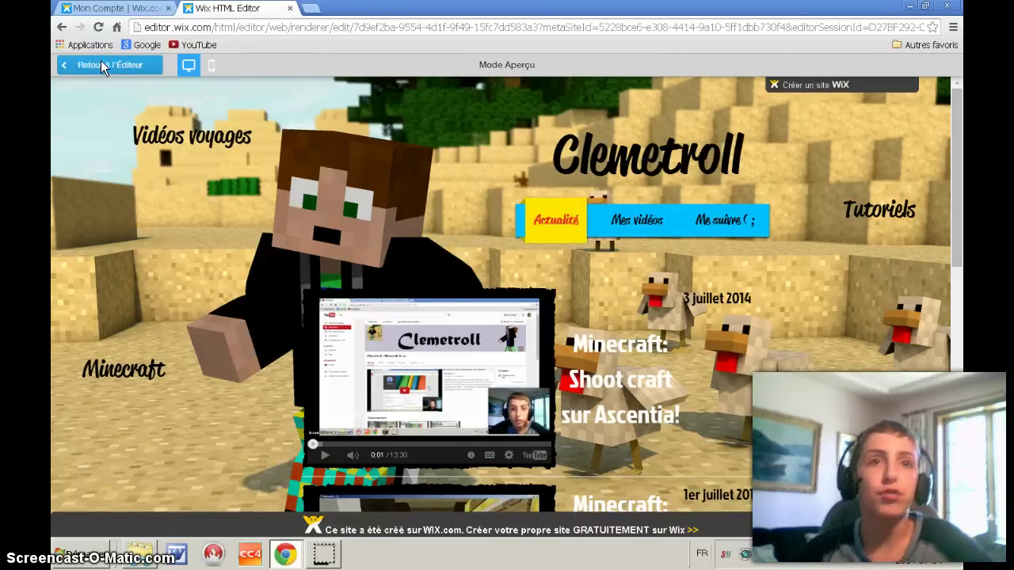
Step: Preview the mobile version of the site, look through the blog feed and open the post about having a single YouTube pseudo
click(212, 66)
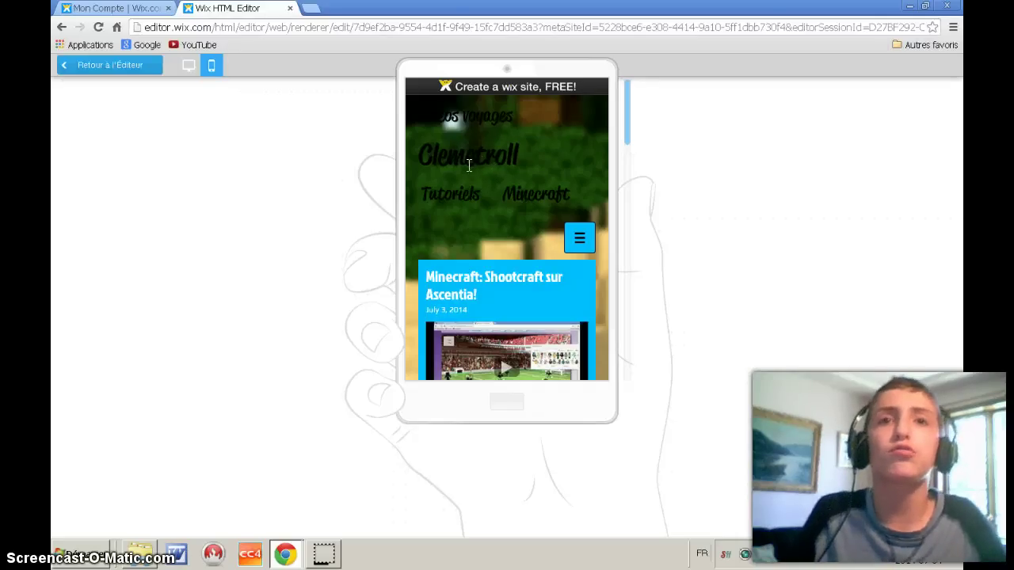
scroll(579, 158, down, 4)
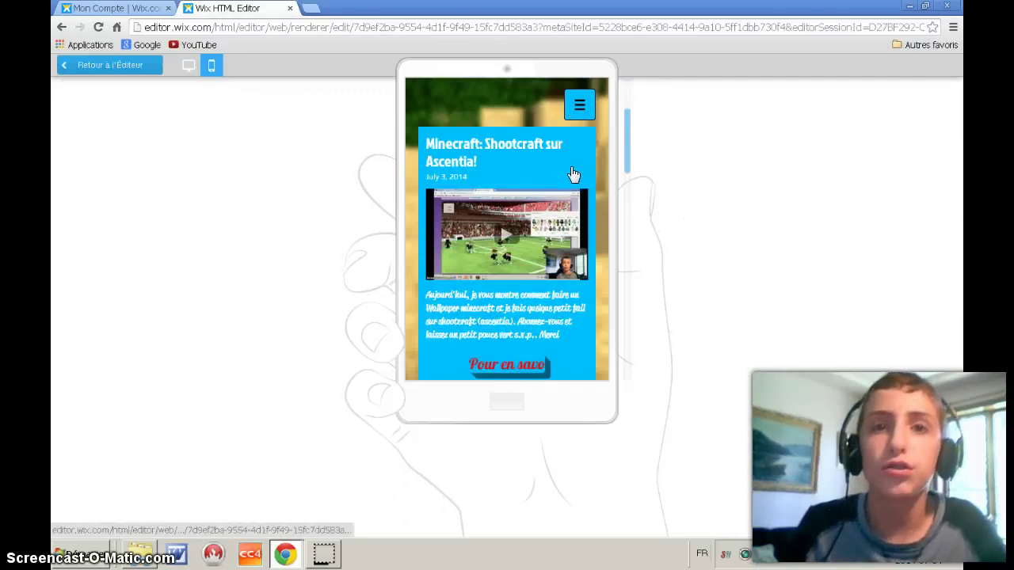
scroll(514, 296, down, 2)
scroll(522, 309, down, 1)
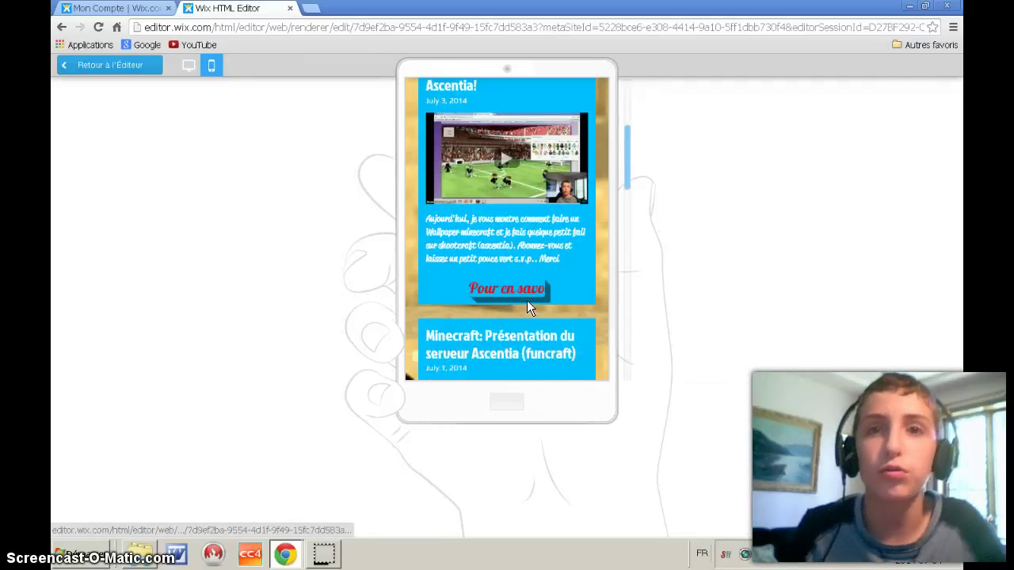
scroll(534, 289, down, 5)
scroll(534, 284, down, 3)
scroll(523, 289, down, 4)
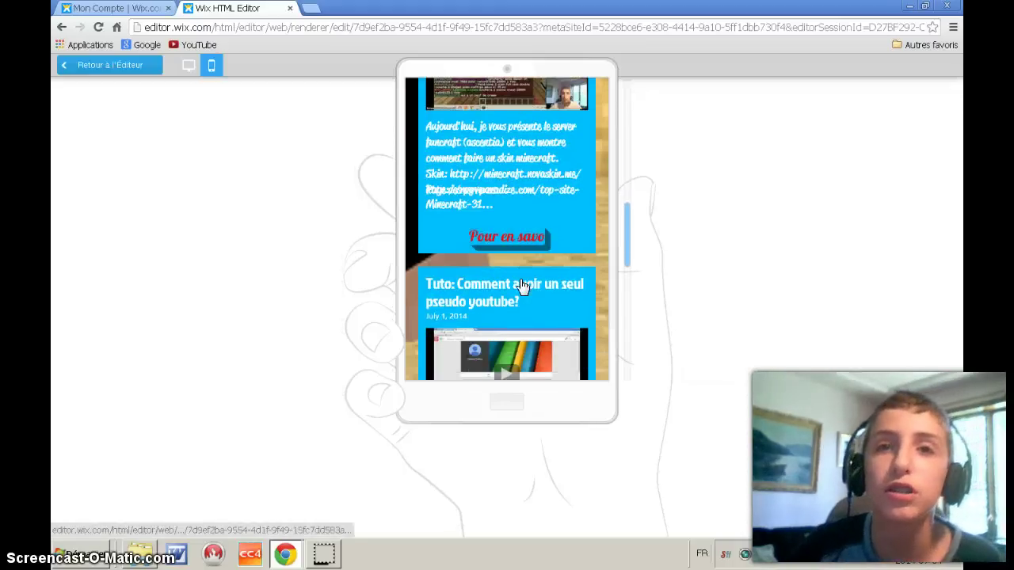
scroll(517, 261, up, 1)
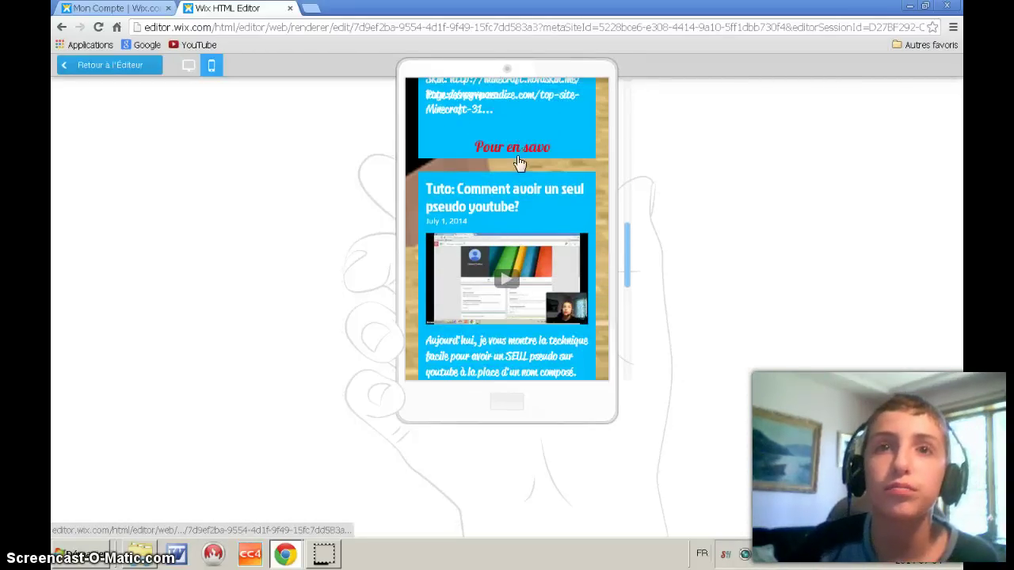
scroll(511, 283, down, 1)
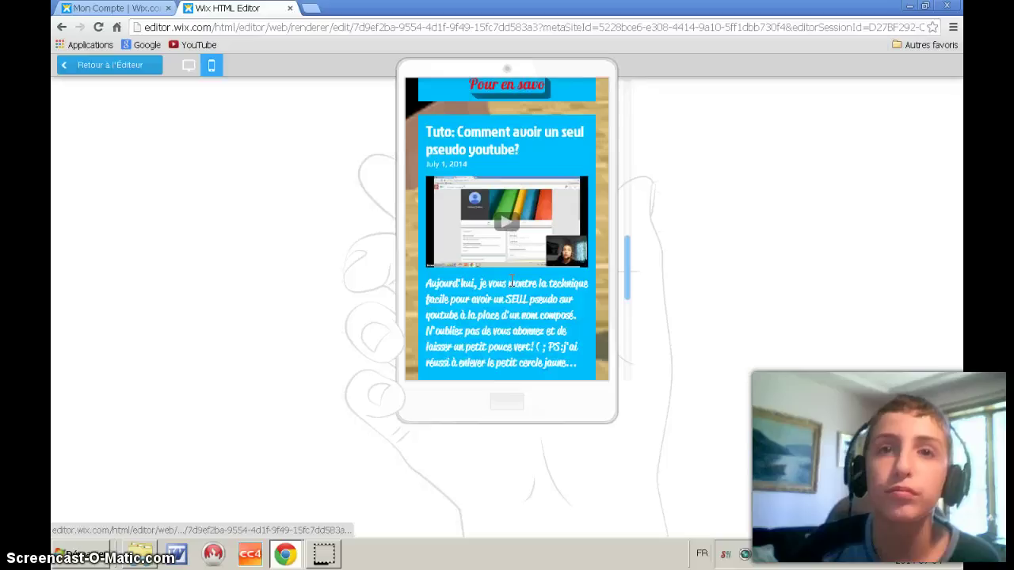
click(514, 230)
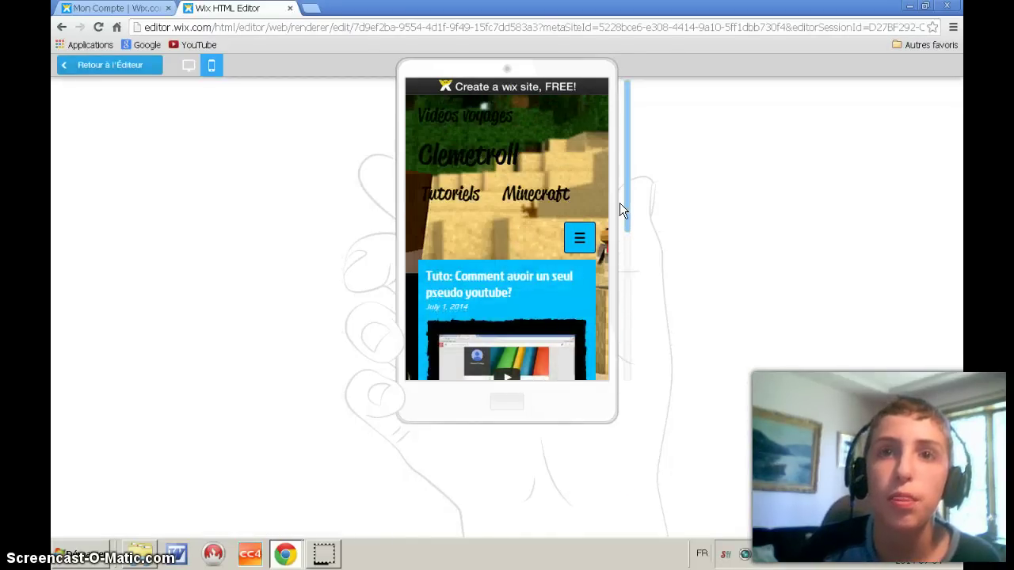
Step: Return to the mobile editor, examine the elements that can be added to the mobile view, and switch back to the desktop editor
click(121, 64)
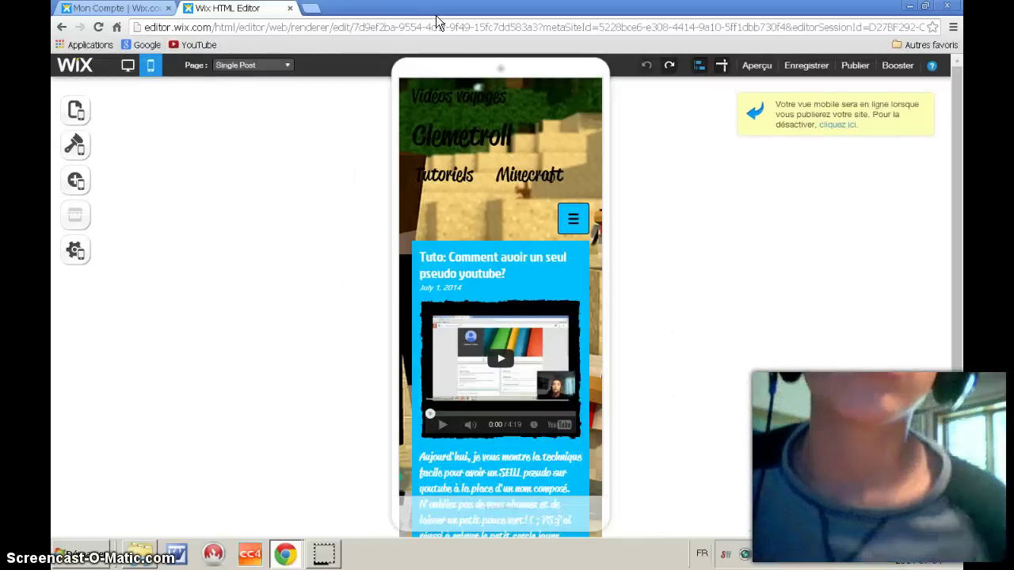
click(74, 183)
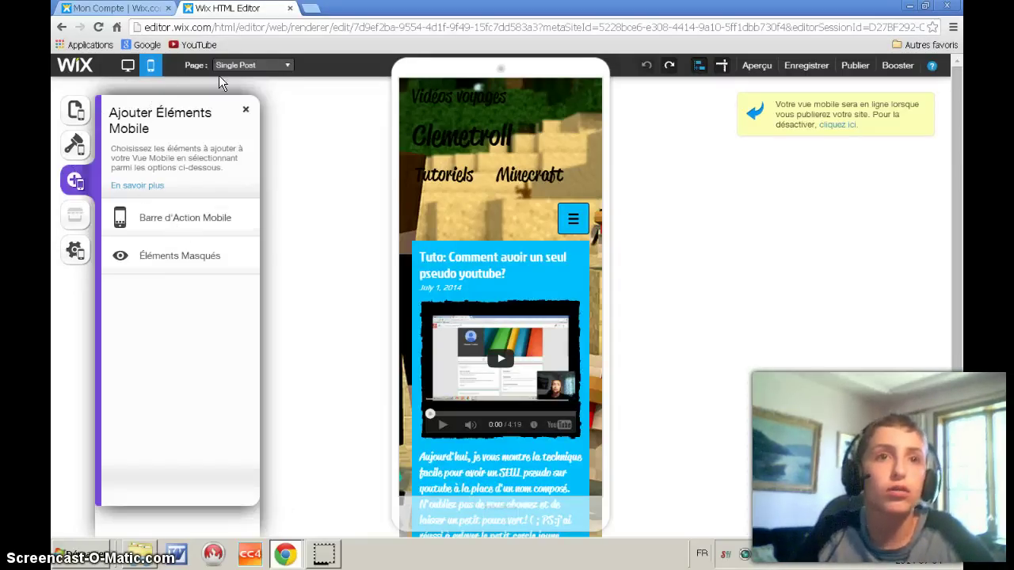
click(246, 109)
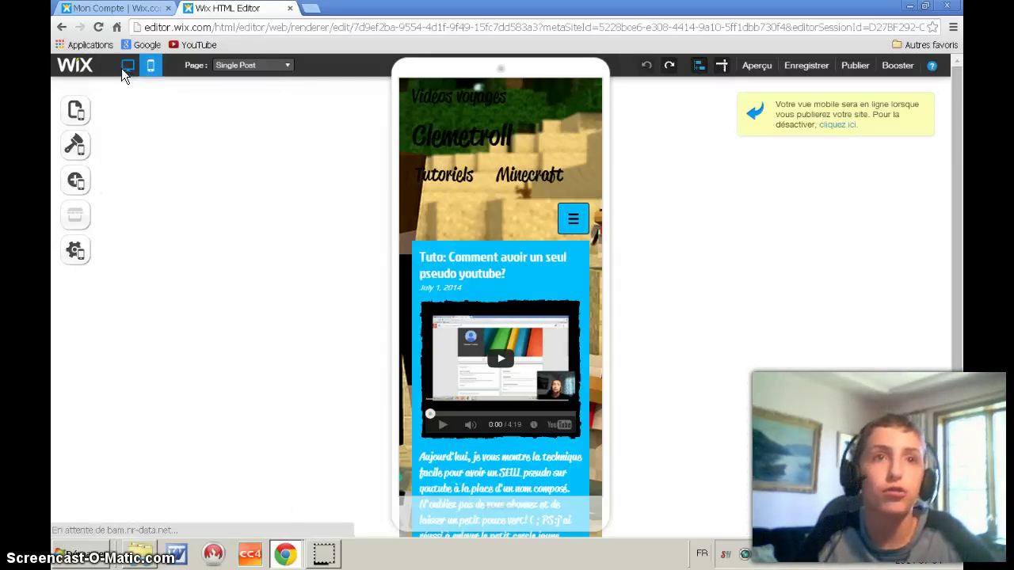
click(127, 67)
mouse_move(298, 555)
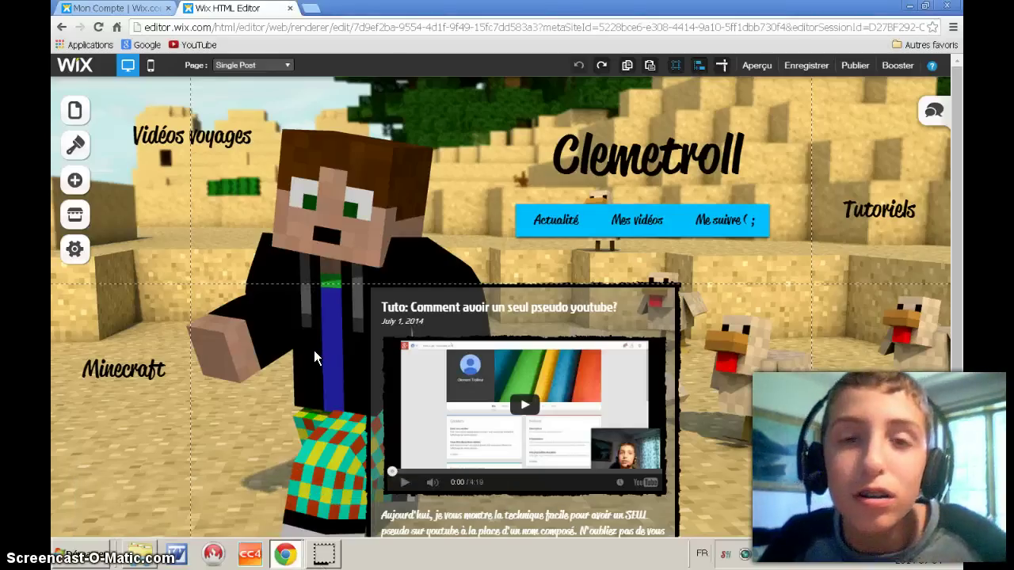
Step: Examine the Média and Formes & Lignes categories of elements that can be added to the site
click(77, 182)
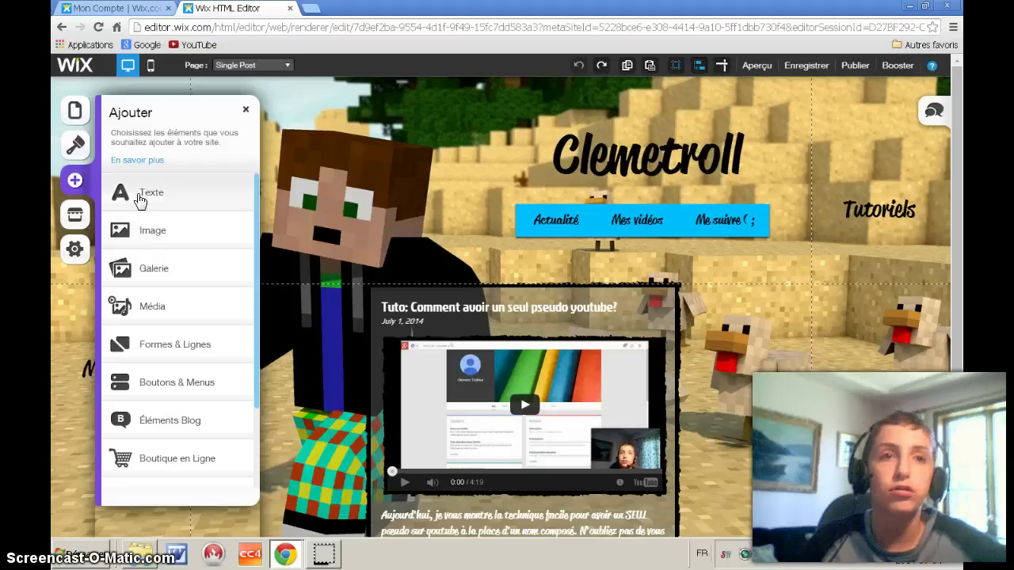
click(161, 316)
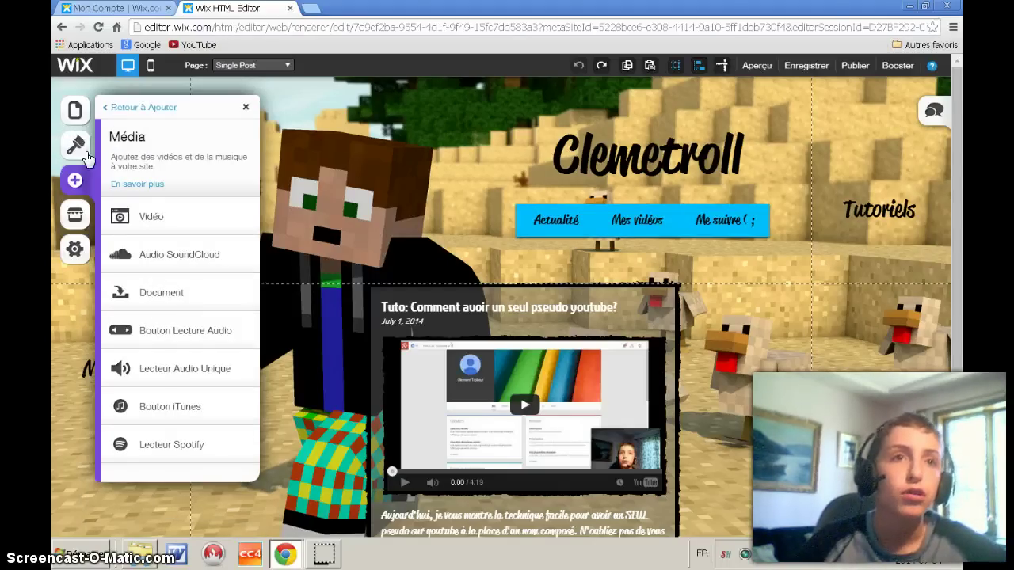
click(123, 107)
click(187, 356)
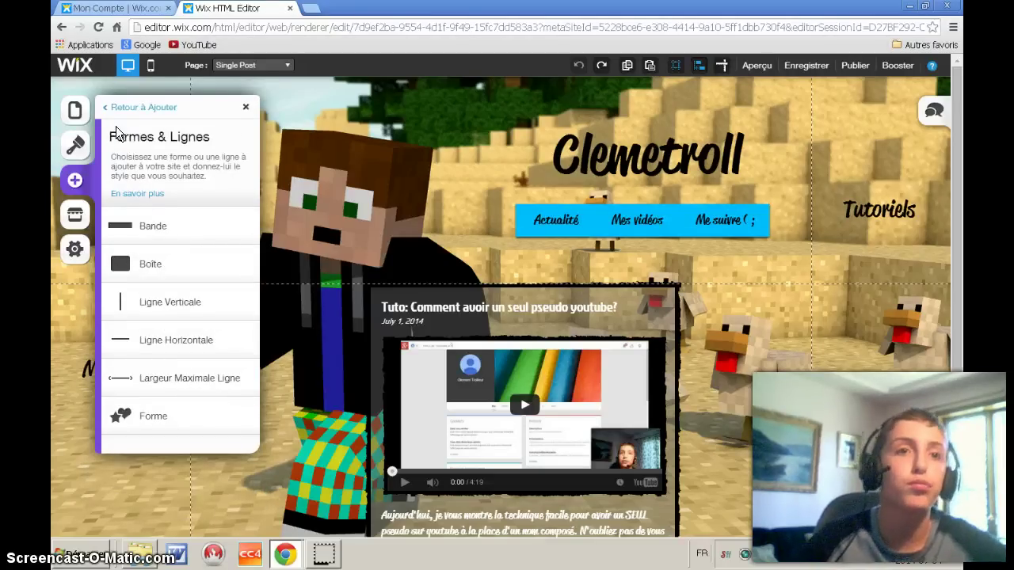
click(125, 109)
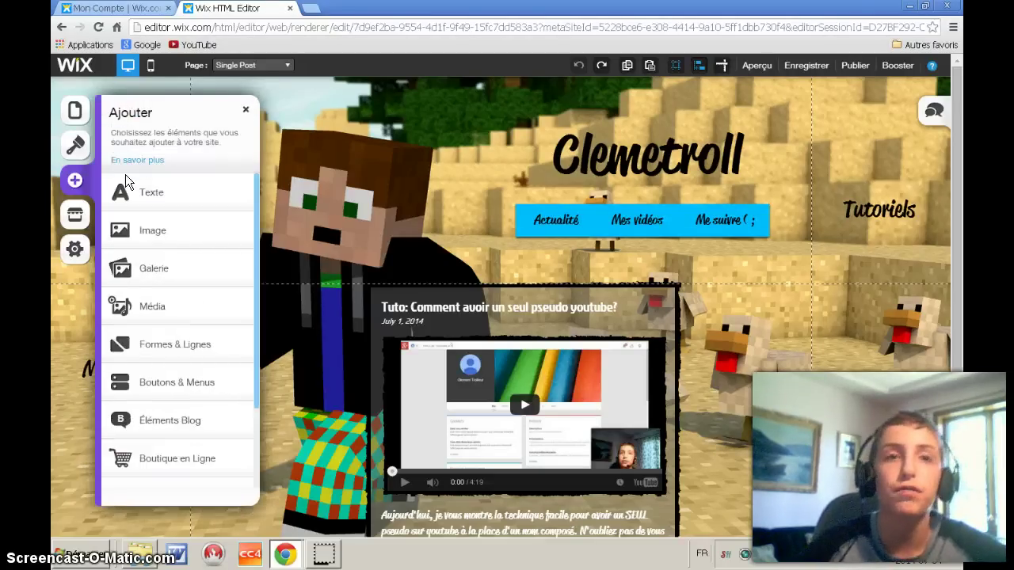
Step: Try adding a Flux Personnalisé blog element to the Single Post page, and delete it again
click(200, 431)
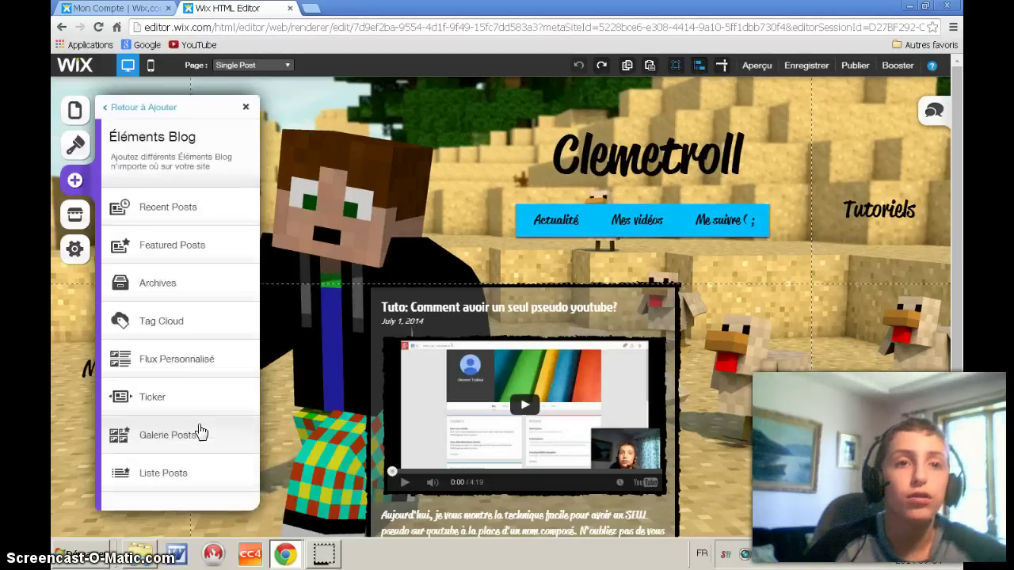
click(126, 361)
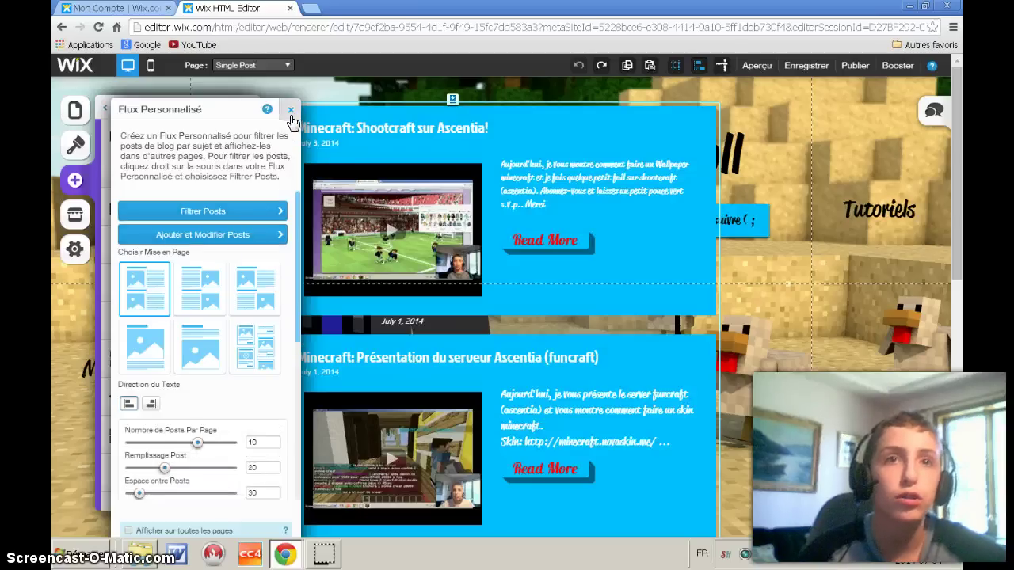
click(290, 111)
click(479, 108)
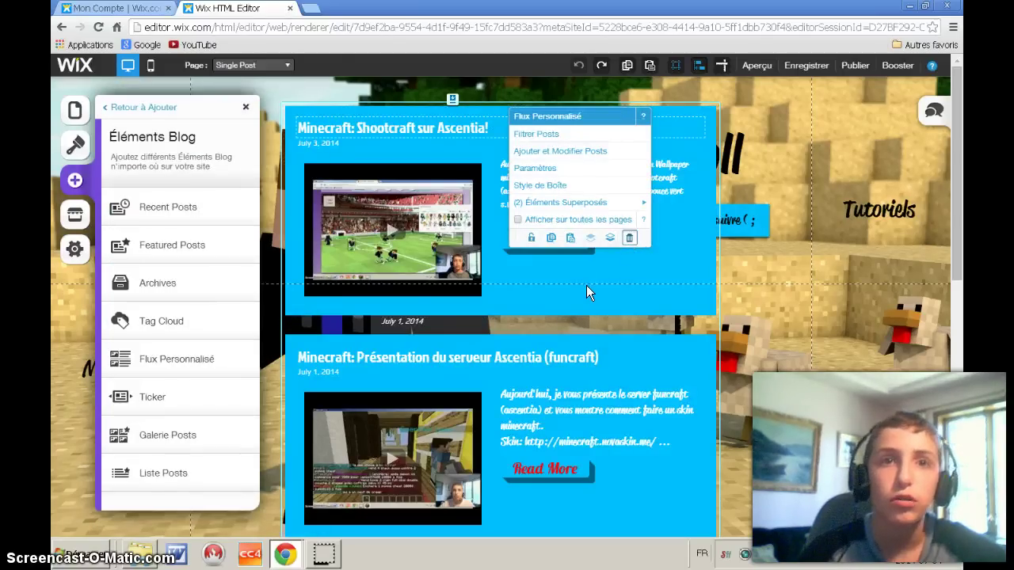
click(630, 238)
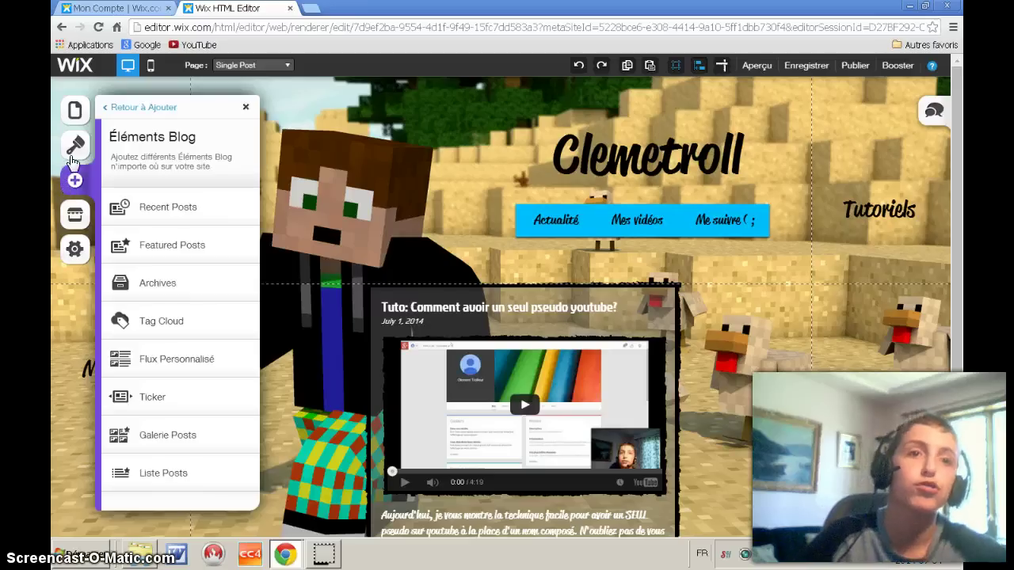
Step: Examine the featured apps in the Wix App Market and close it without adding one
click(78, 219)
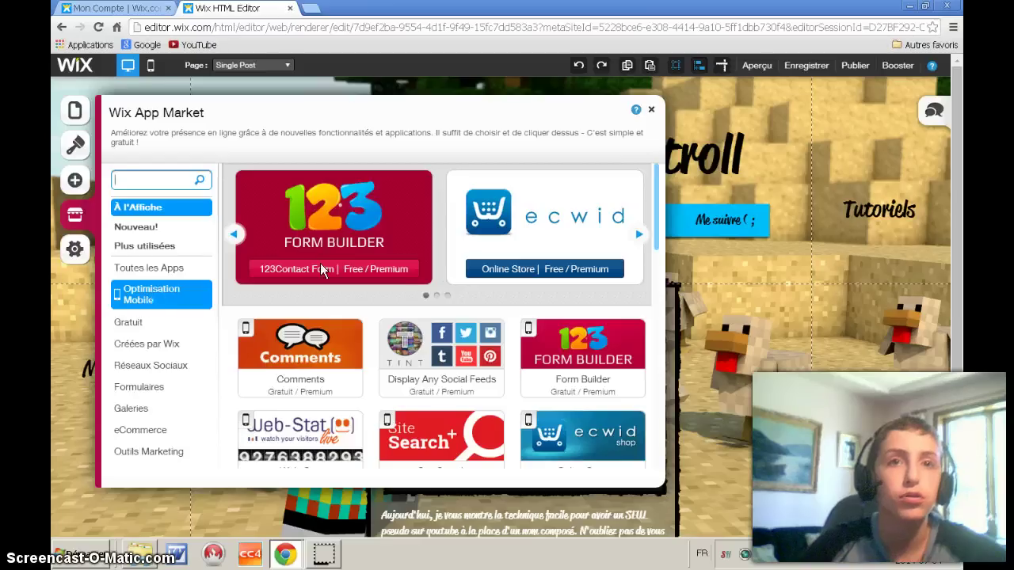
scroll(578, 292, down, 3)
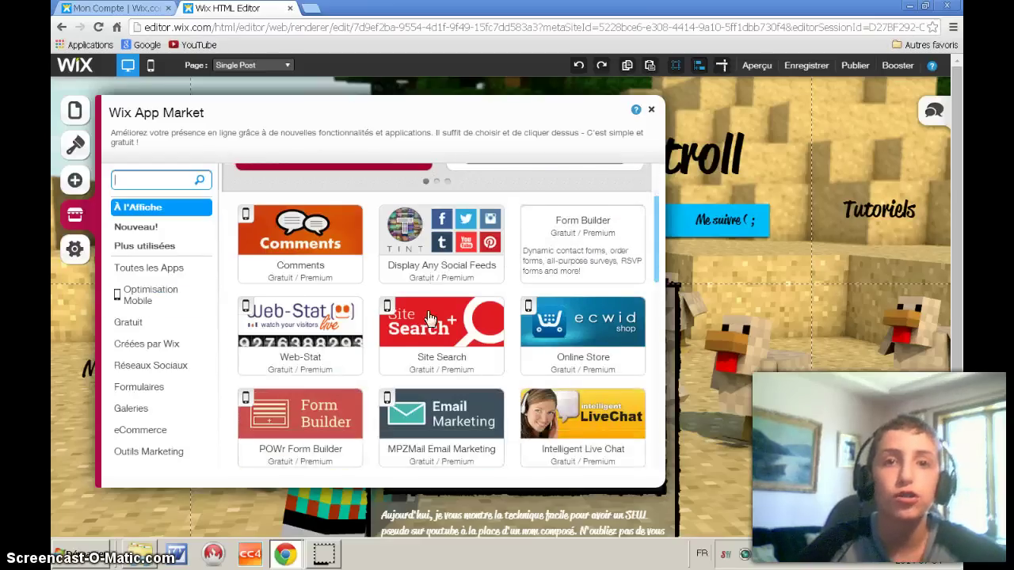
scroll(408, 368, down, 1)
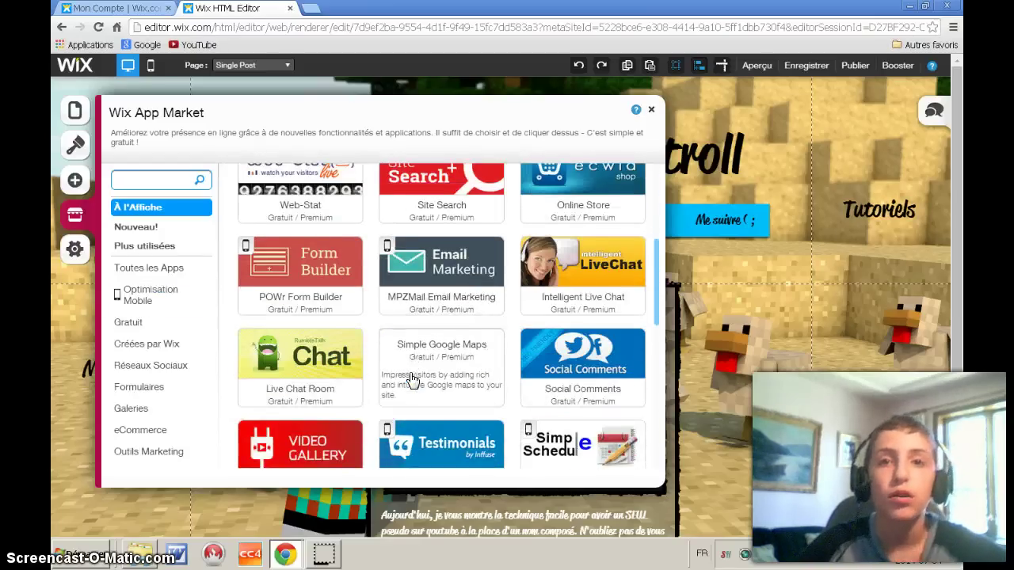
scroll(411, 380, down, 2)
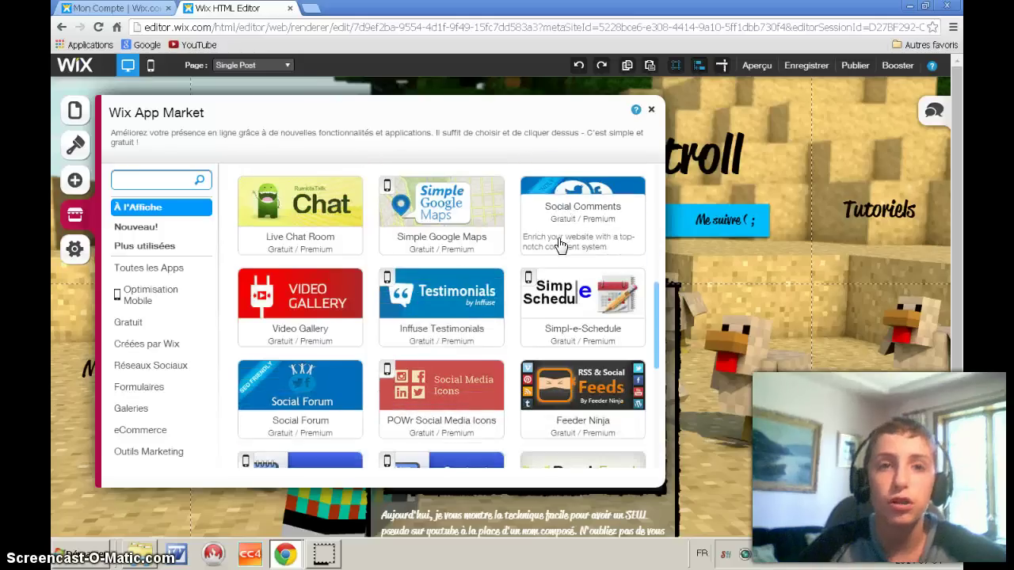
click(651, 108)
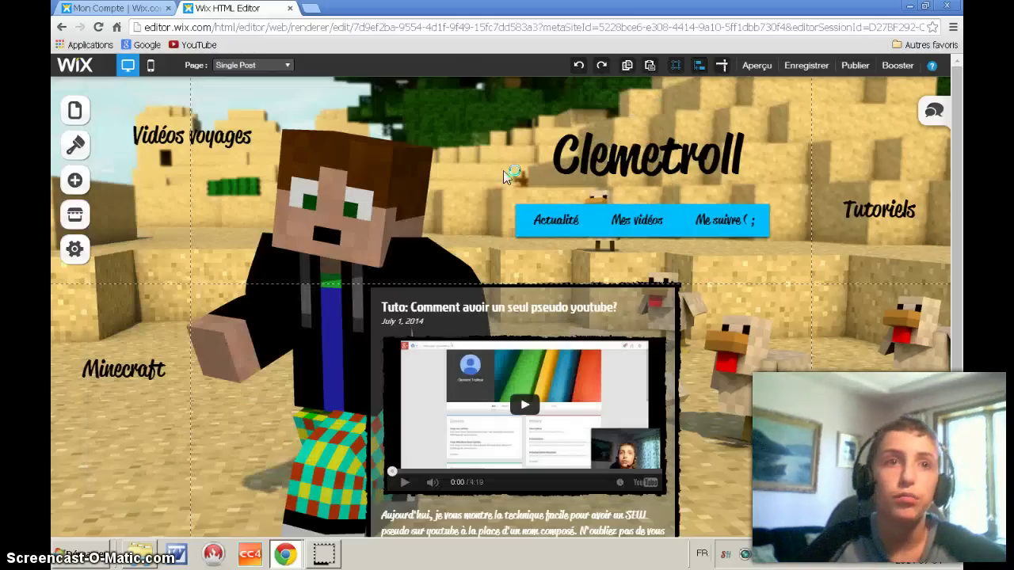
Step: Browse the Réseaux Sociaux elements and try adding a J'aime de Facebook button beside the blog post on the Single Post page
scroll(155, 337, down, 2)
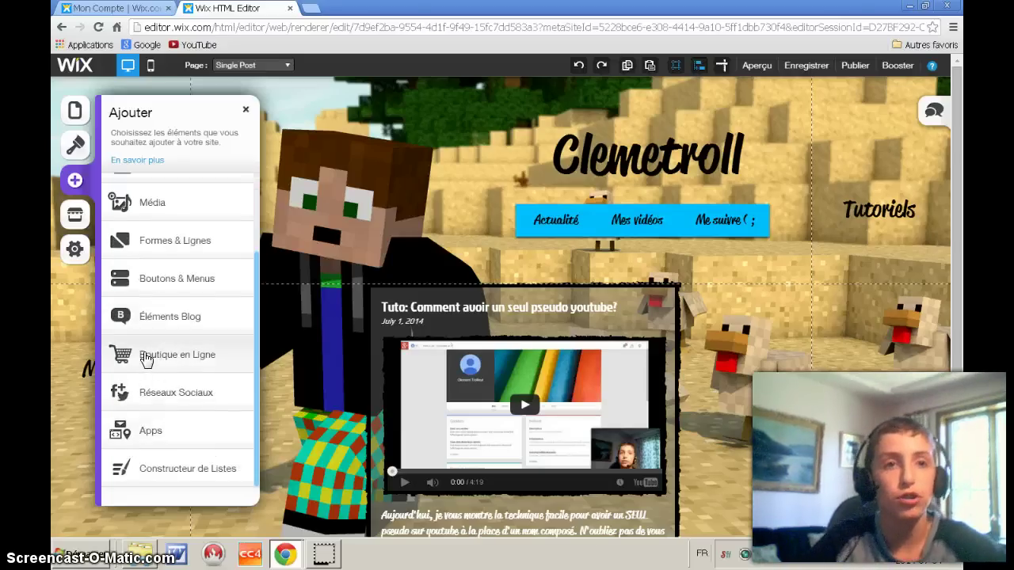
click(153, 402)
scroll(195, 423, down, 3)
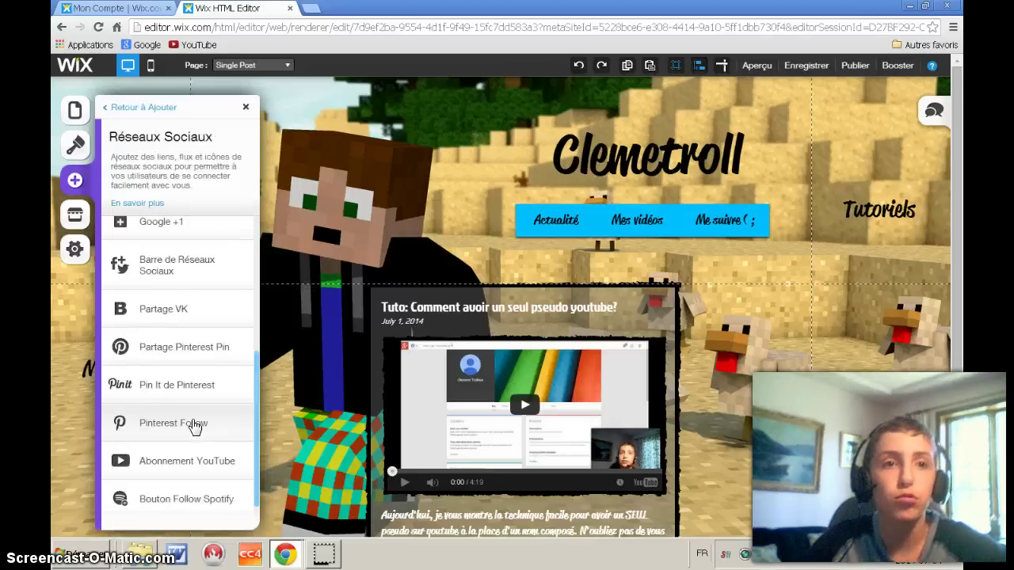
scroll(136, 416, up, 5)
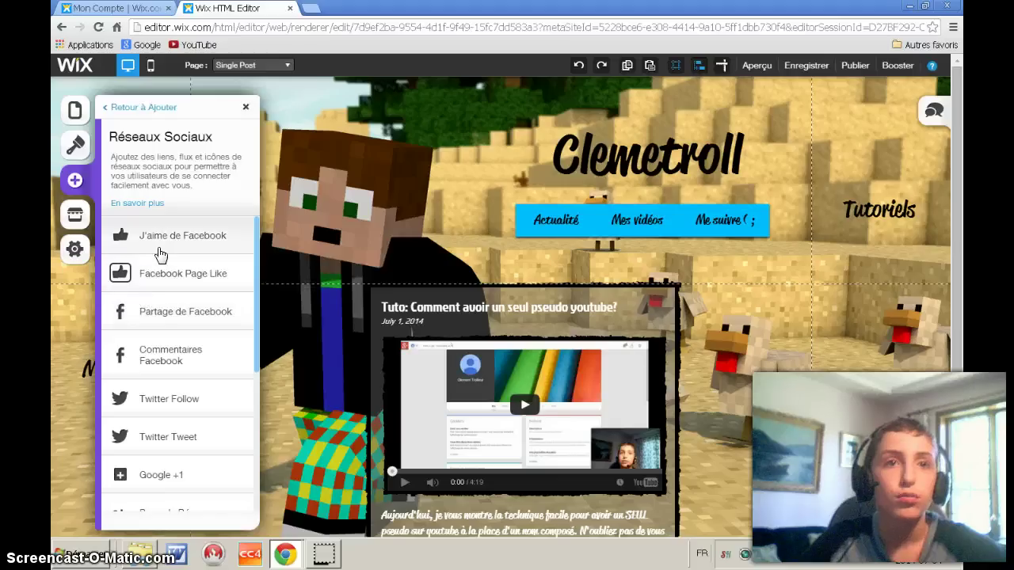
drag(187, 248, 795, 330)
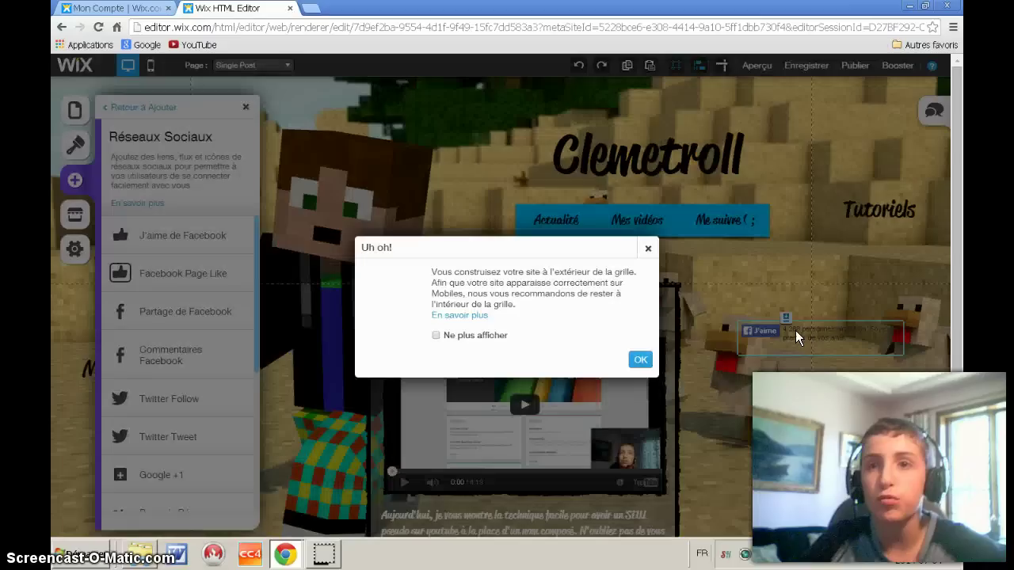
click(639, 357)
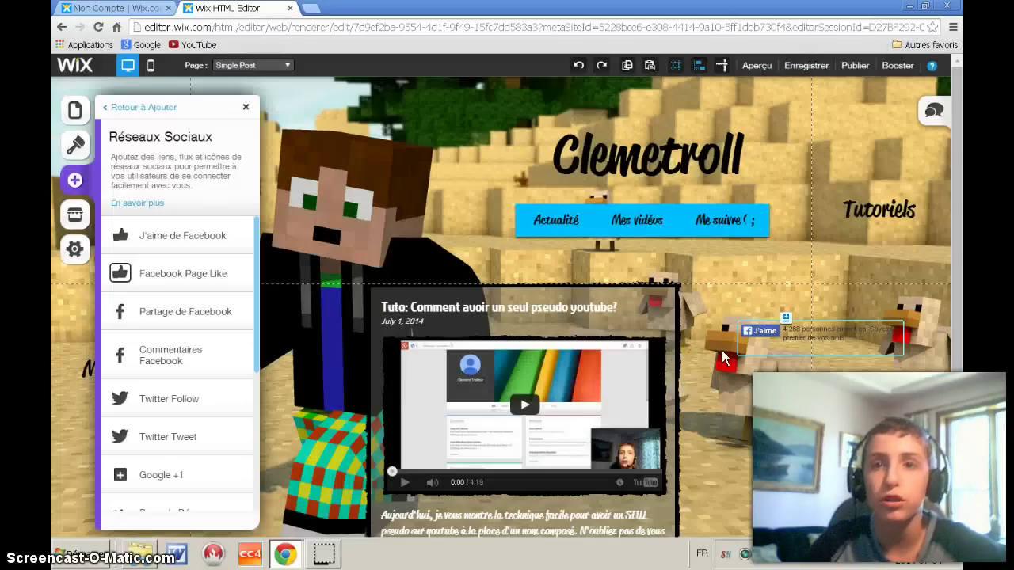
Step: Try the Compteur à Droite and Compteur au-dessus styles on the Facebook like button, and delete the button
click(761, 335)
click(815, 362)
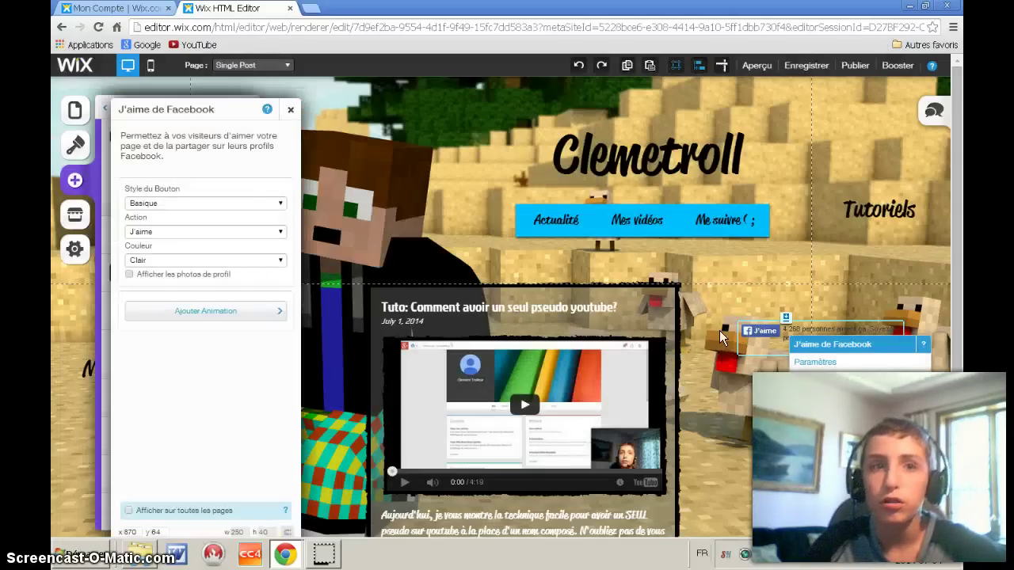
click(225, 203)
click(213, 225)
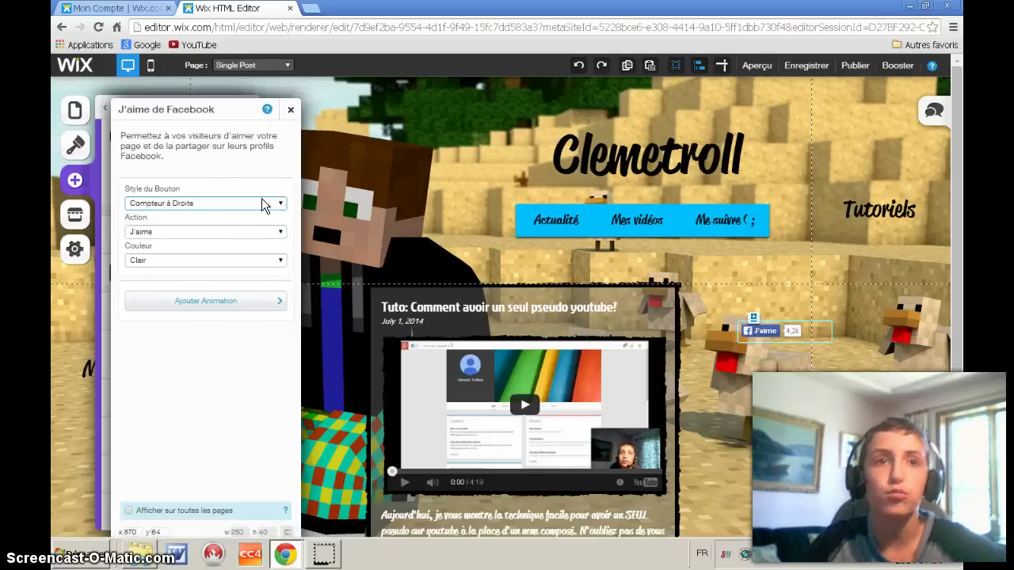
click(233, 203)
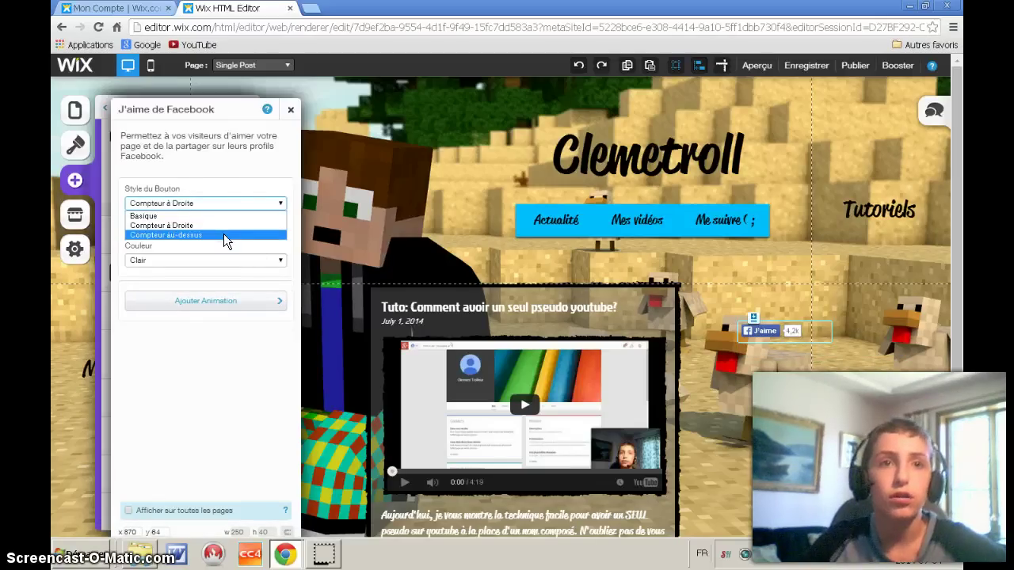
click(224, 233)
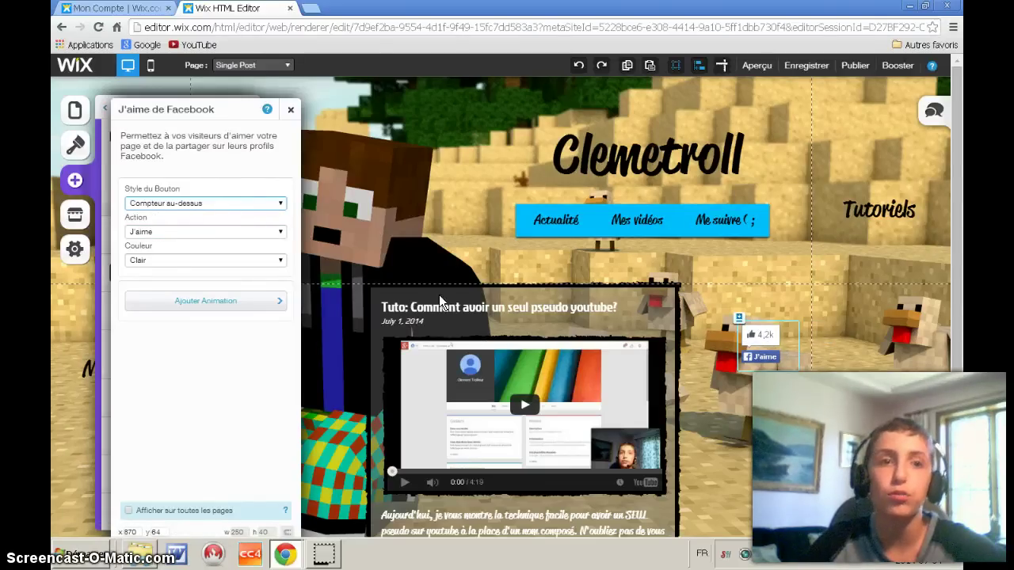
click(775, 348)
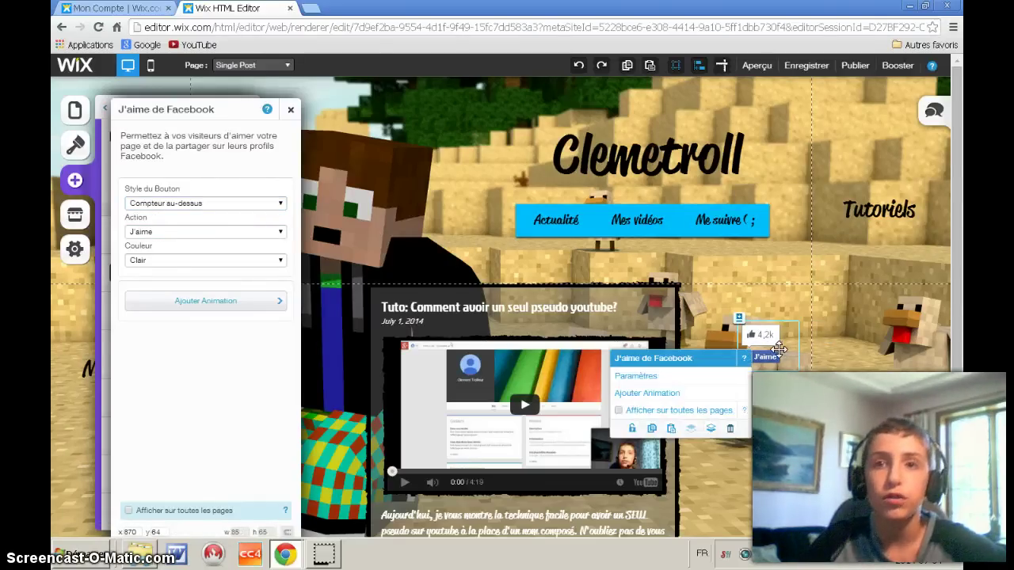
click(731, 431)
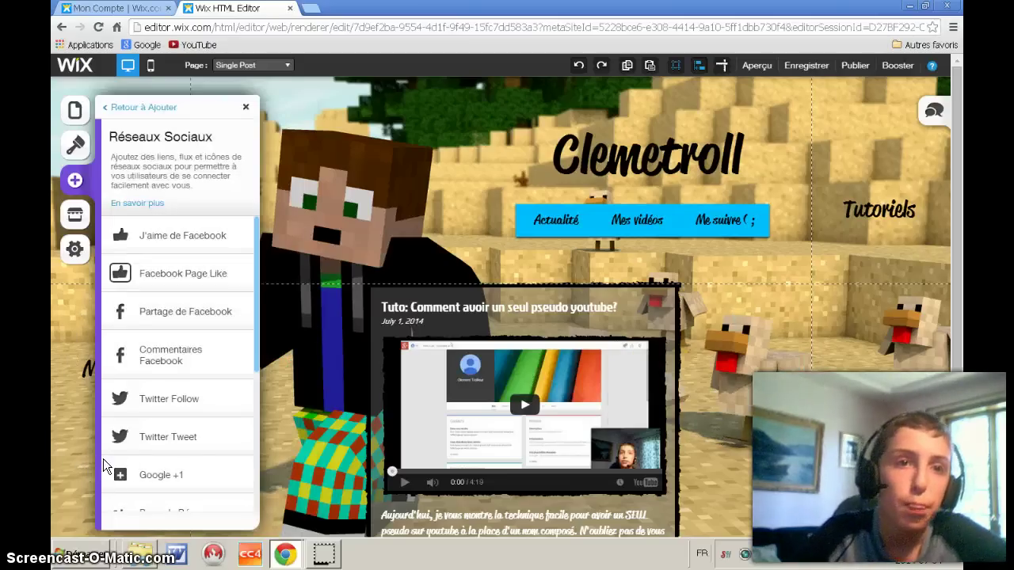
Step: Examine the remaining Réseaux Sociaux elements, and view the site's address in the site settings
scroll(217, 412, down, 3)
scroll(163, 448, down, 3)
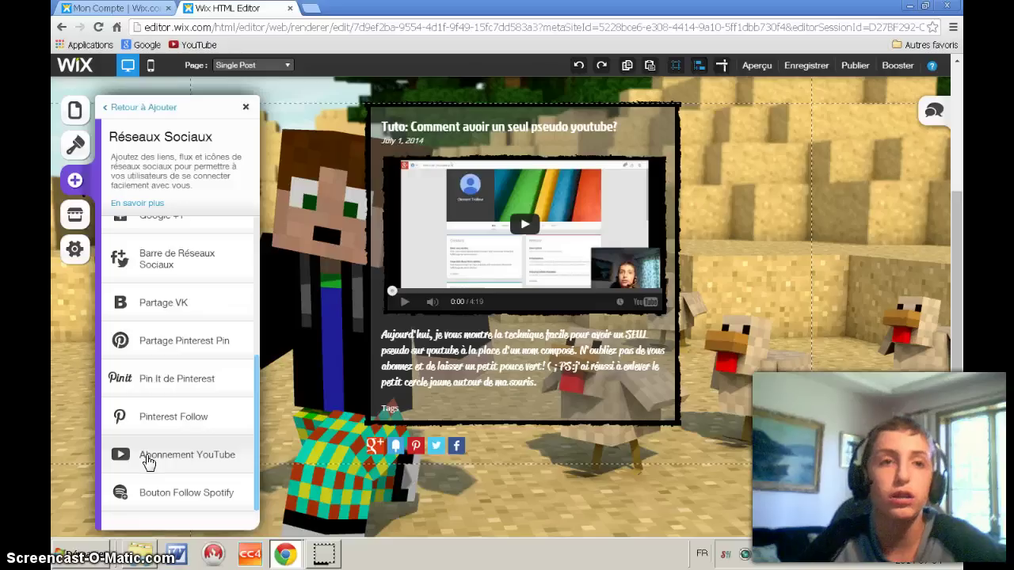
click(75, 215)
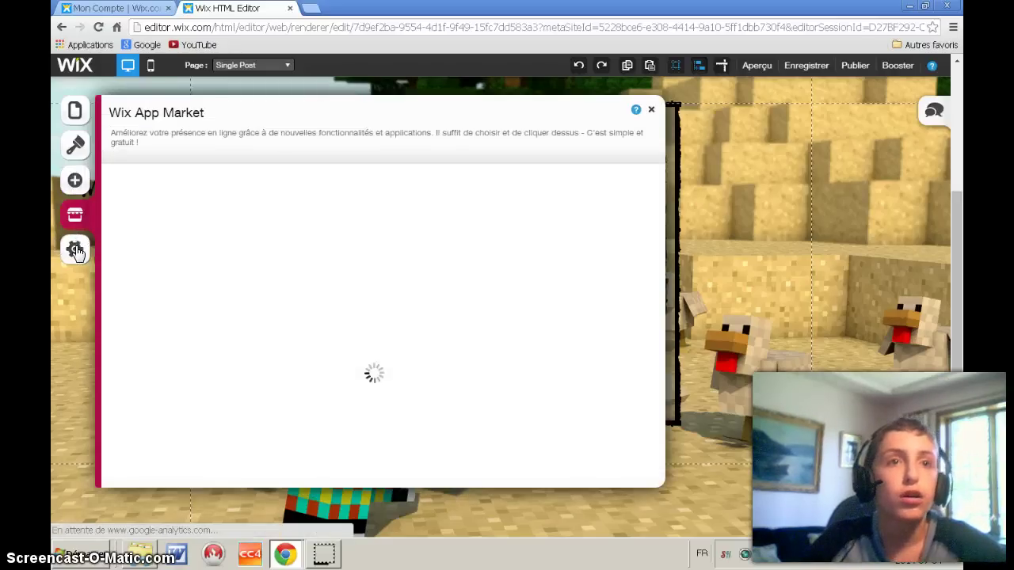
click(75, 249)
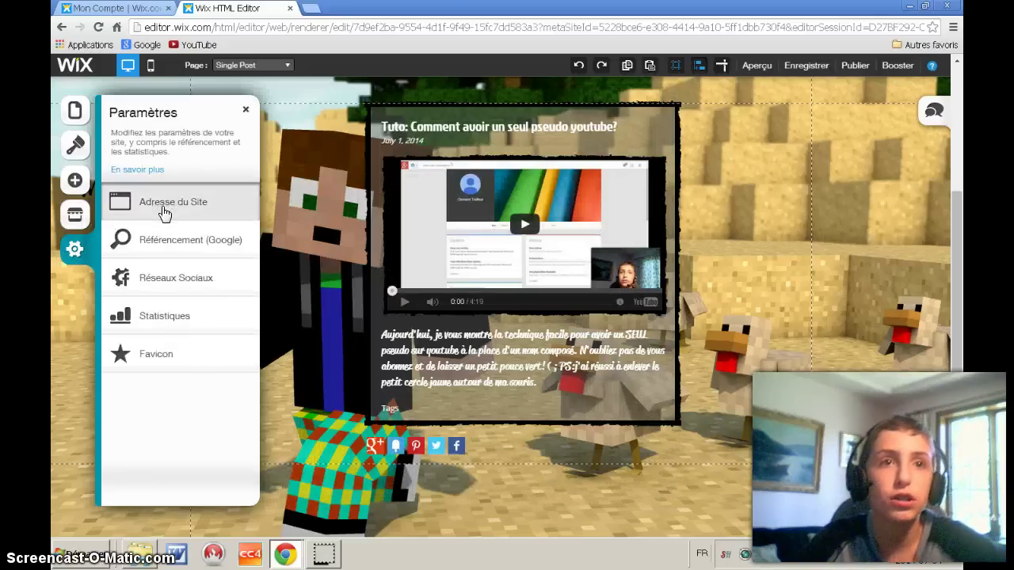
click(164, 213)
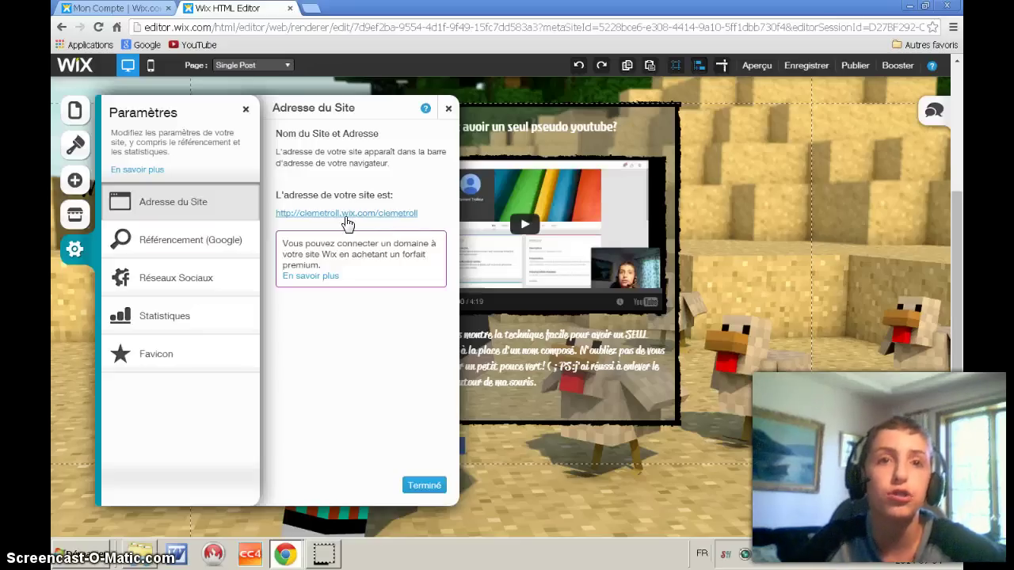
Step: Set the Google referencing title to Clemetroll.Fanweb and the keyword to Clemetroll, and save these settings
click(174, 254)
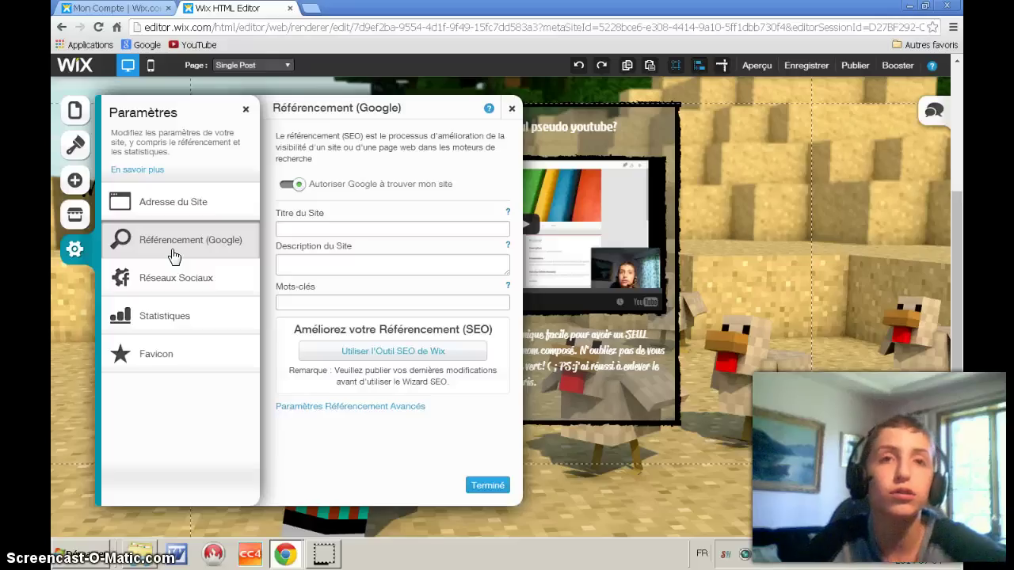
click(307, 226)
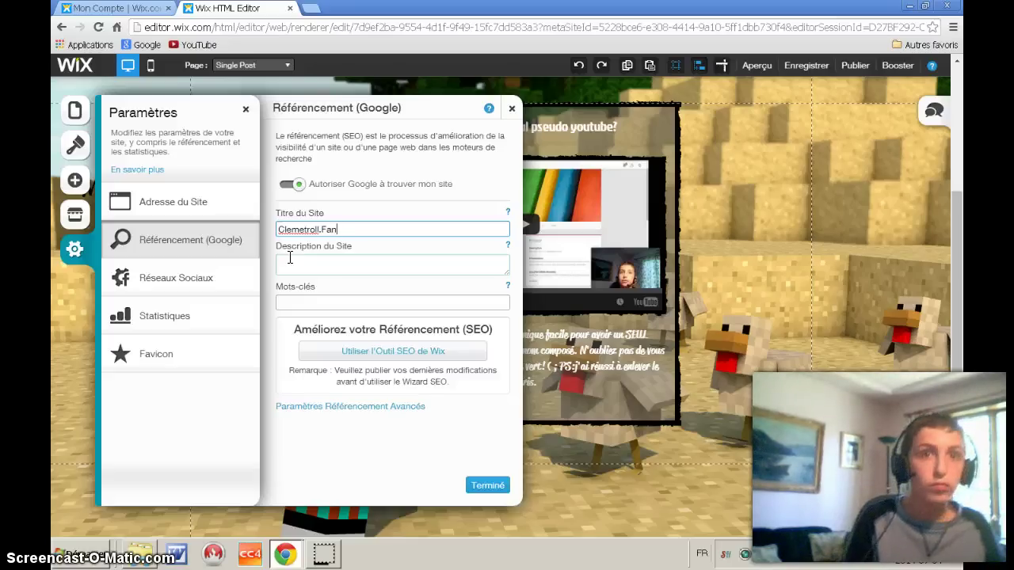
text(eb)
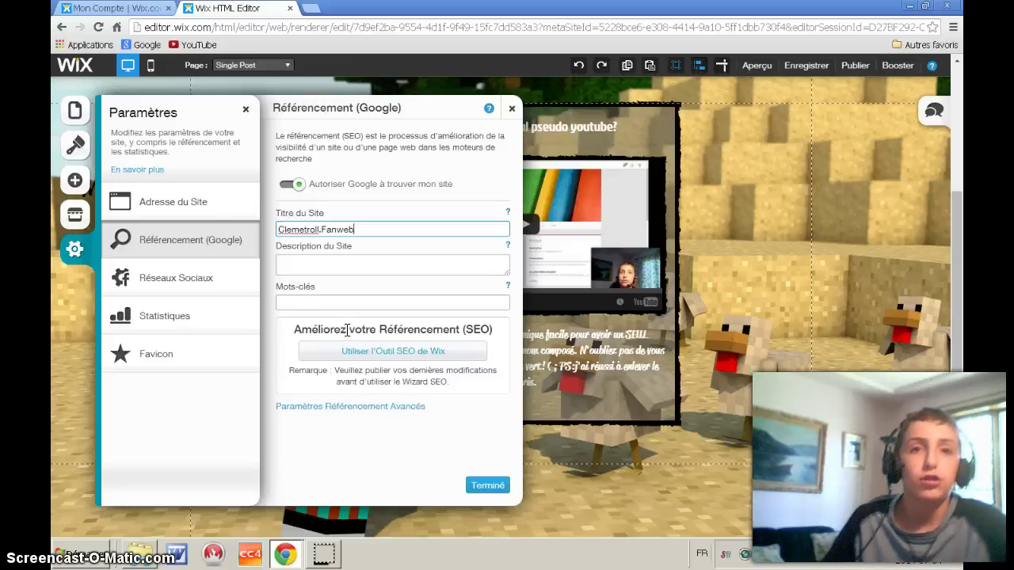
click(294, 301)
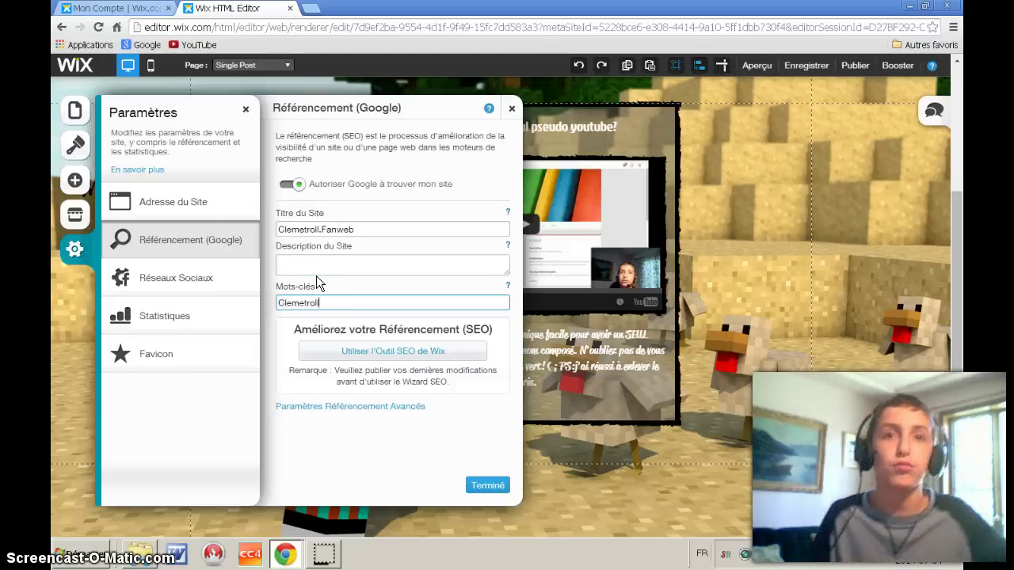
text(Clemetroll,m)
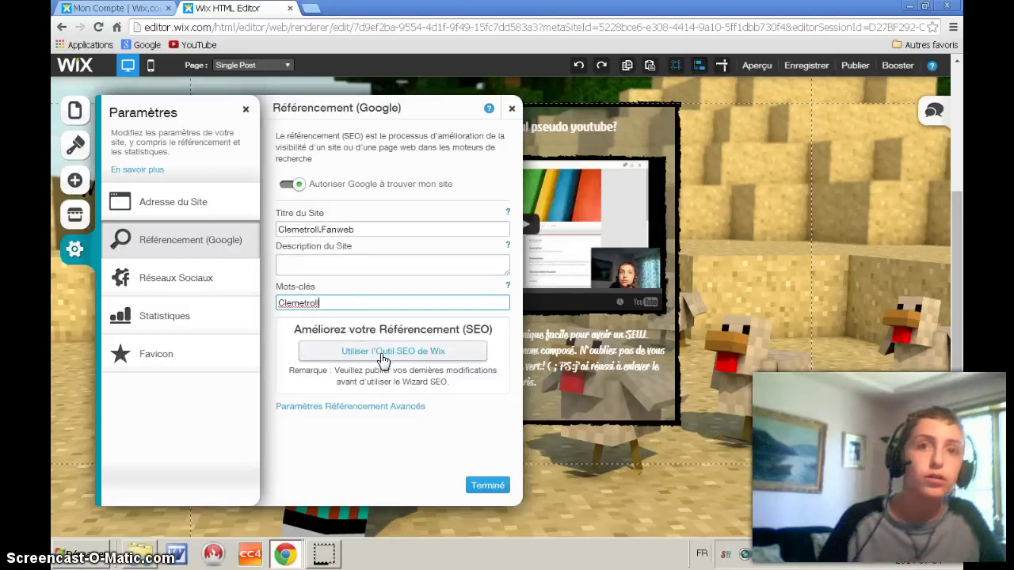
click(488, 487)
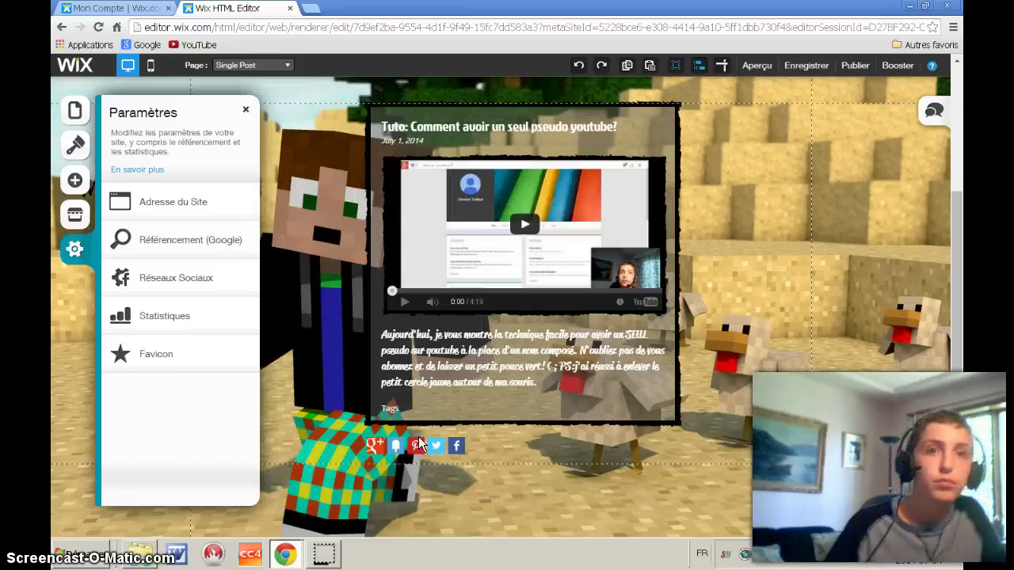
Step: Examine the site's Réseaux Sociaux, Statistiques and Favicon settings without changing them
click(151, 286)
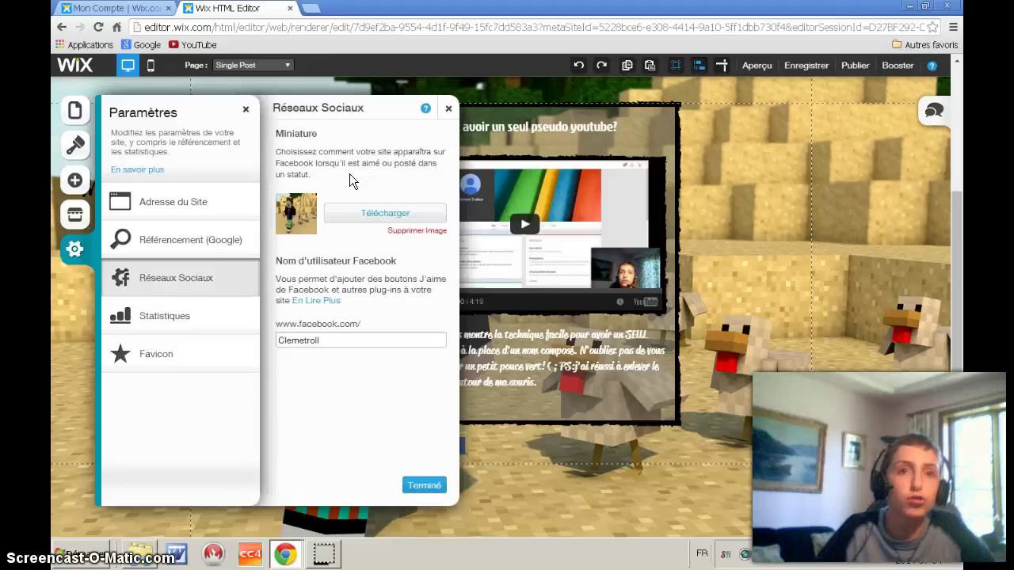
click(447, 110)
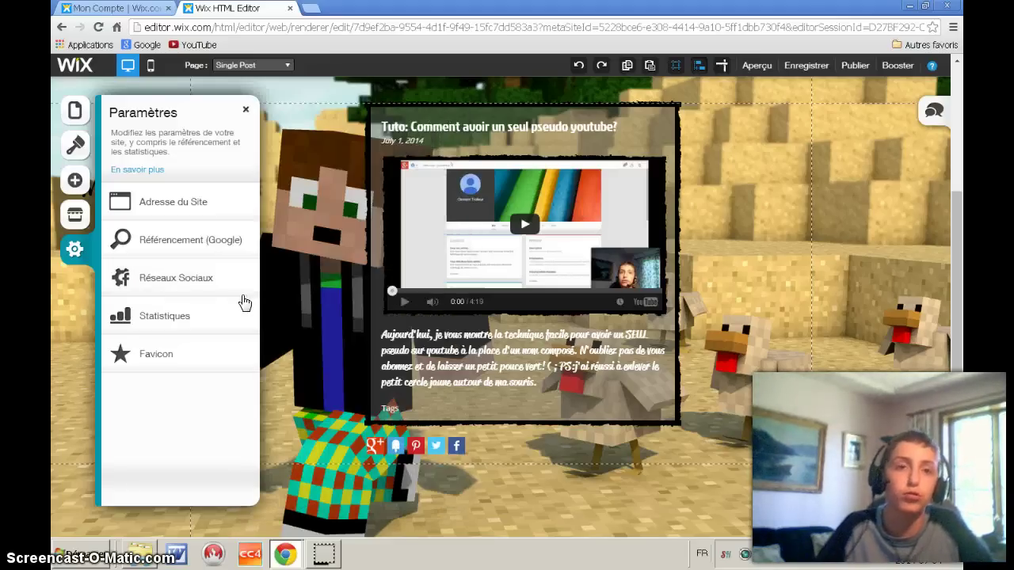
click(211, 317)
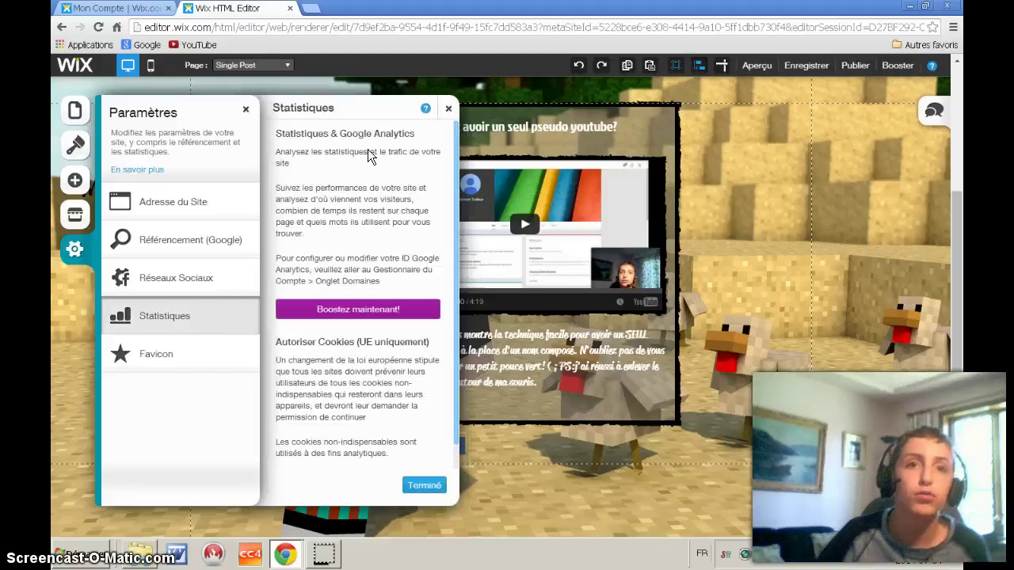
click(450, 108)
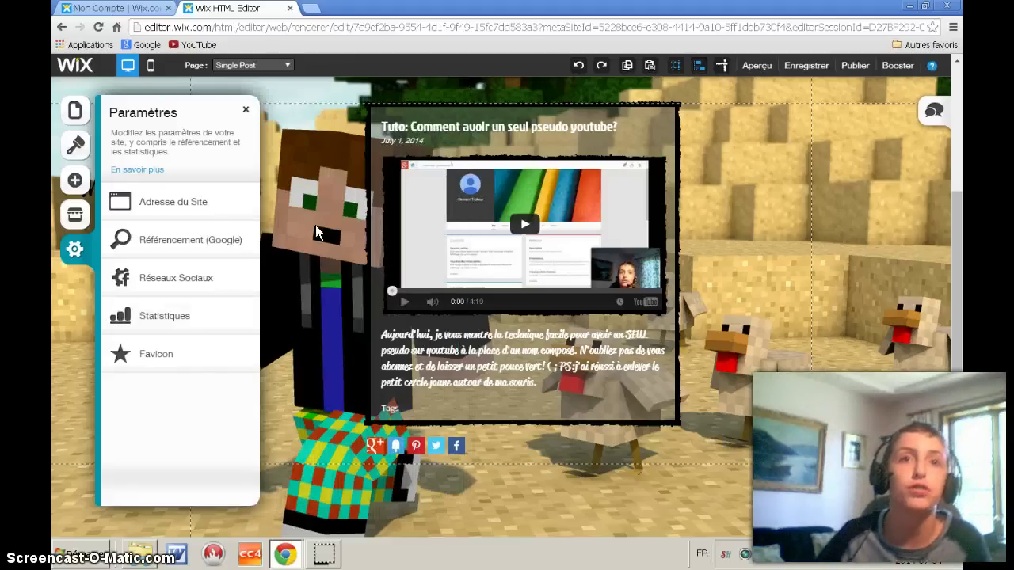
click(204, 369)
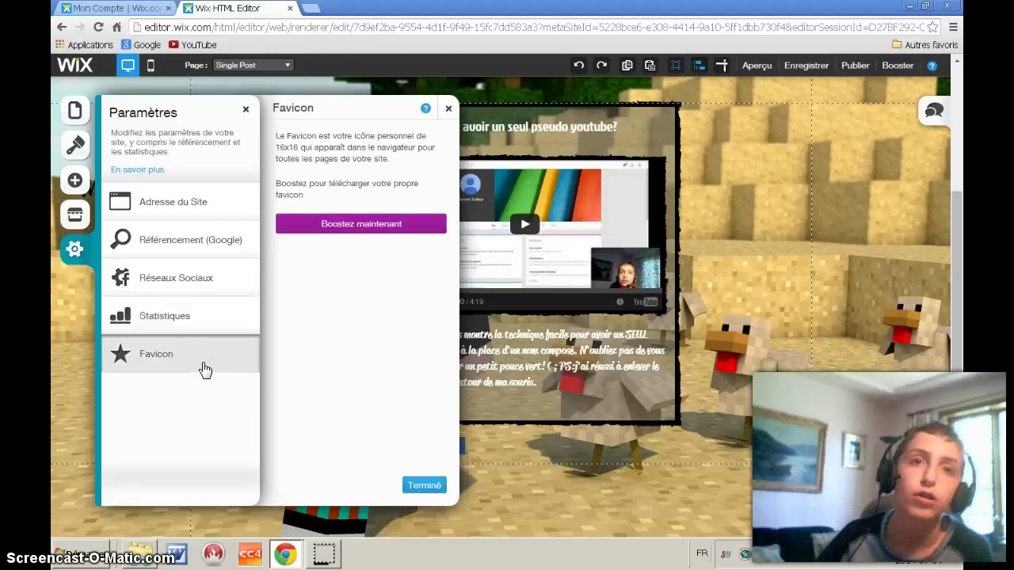
click(449, 110)
click(166, 319)
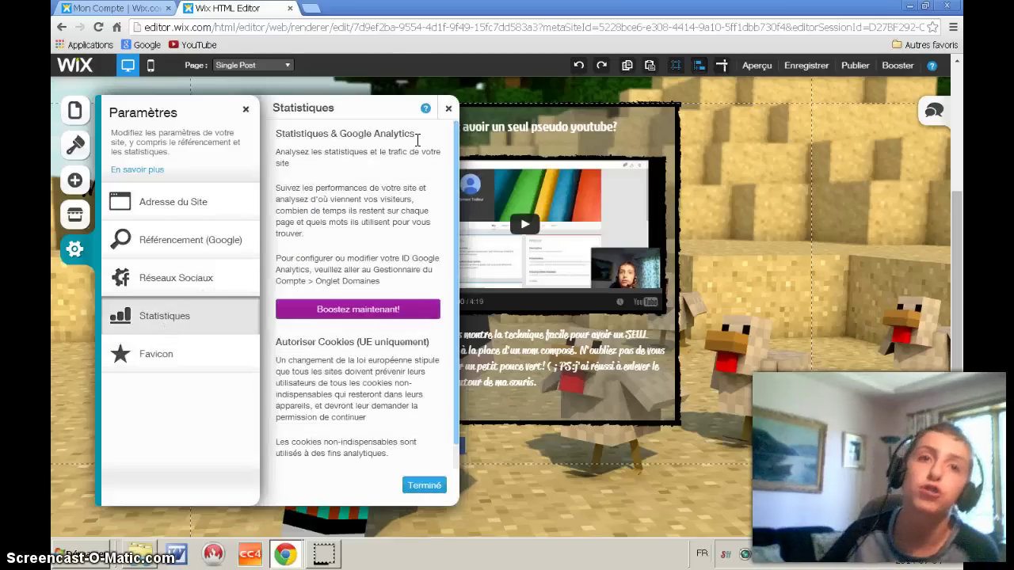
click(448, 110)
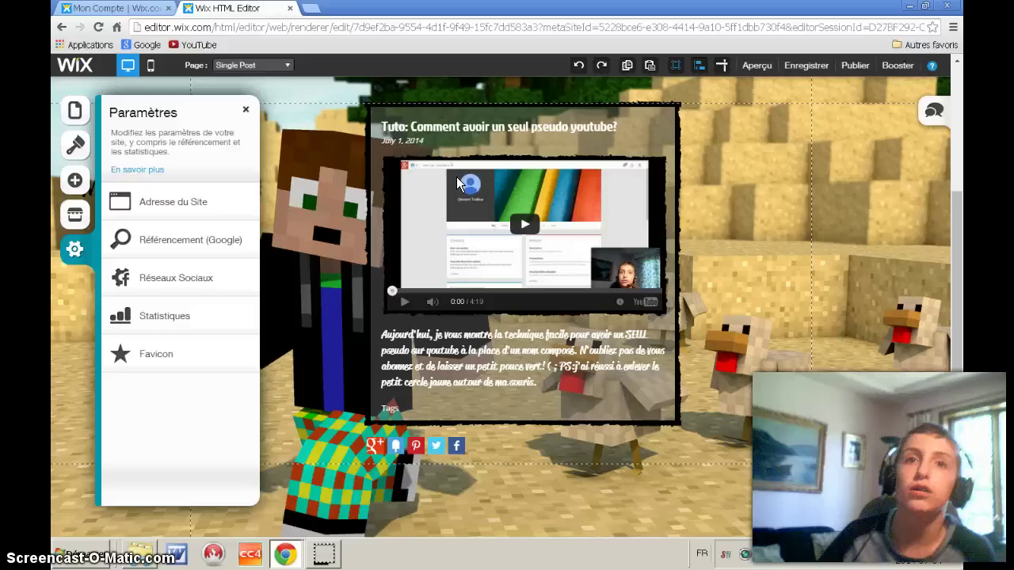
Step: Publish the site and leave the Wix editor, returning to the account dashboard
click(854, 65)
click(503, 313)
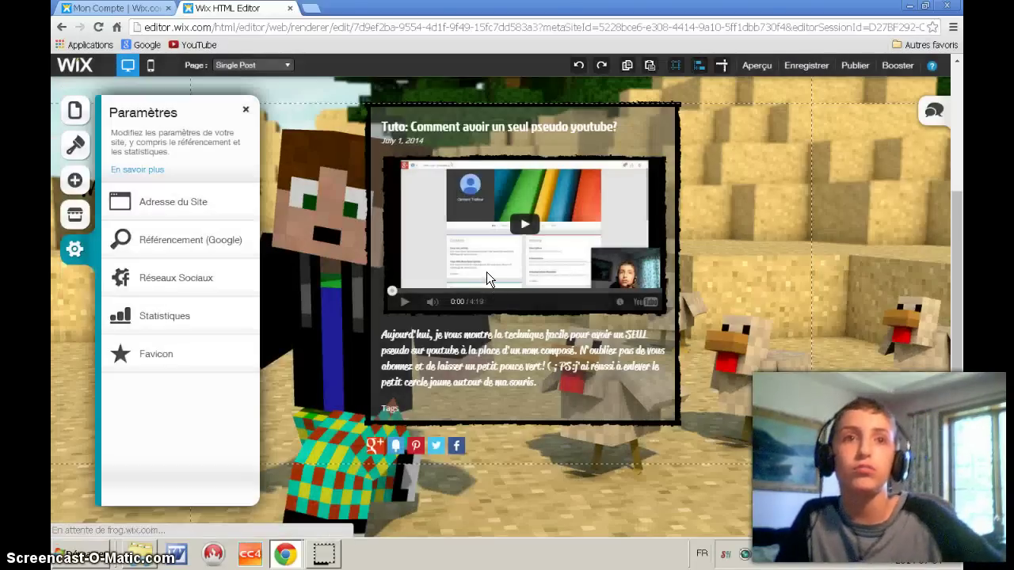
click(290, 8)
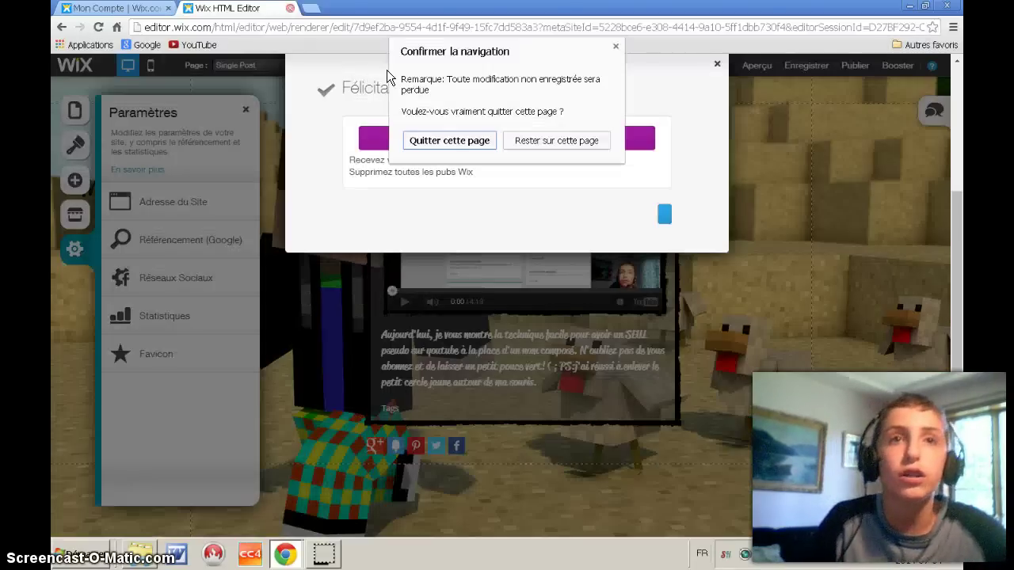
click(458, 145)
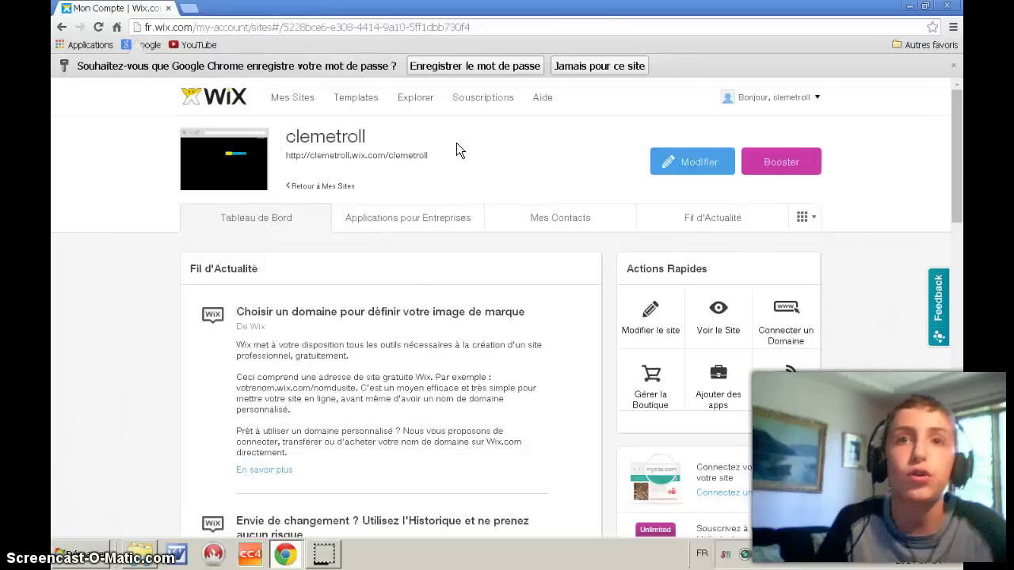
Step: Expand the Actions Rapides list on the site's dashboard to view all of its available actions
mouse_move(766, 104)
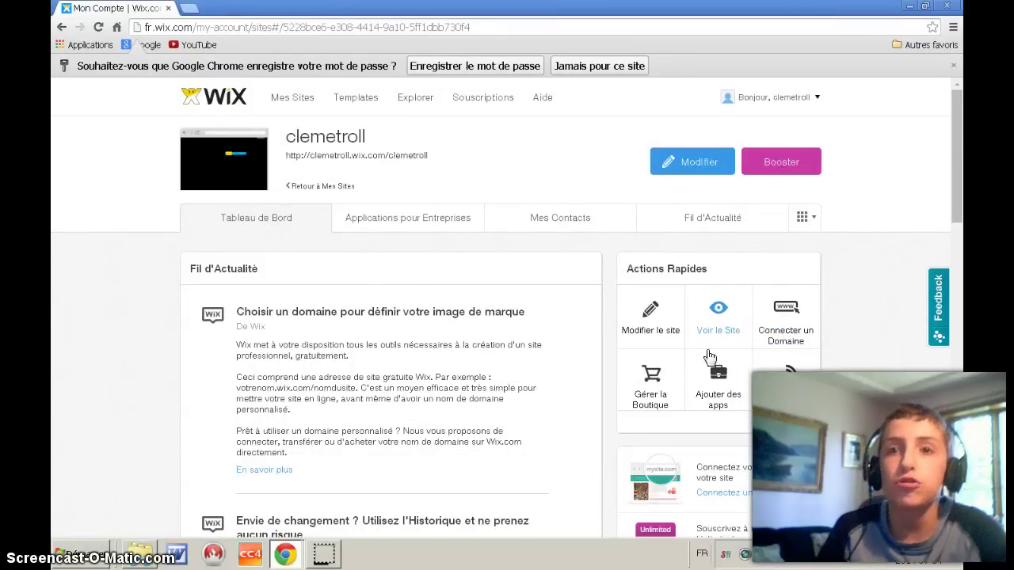
click(785, 425)
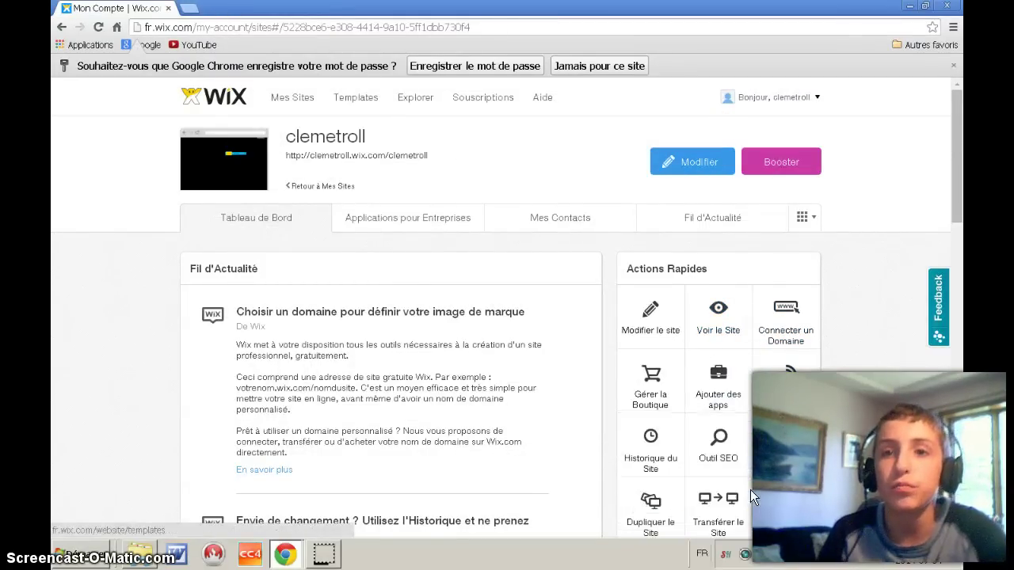
scroll(793, 237, down, 1)
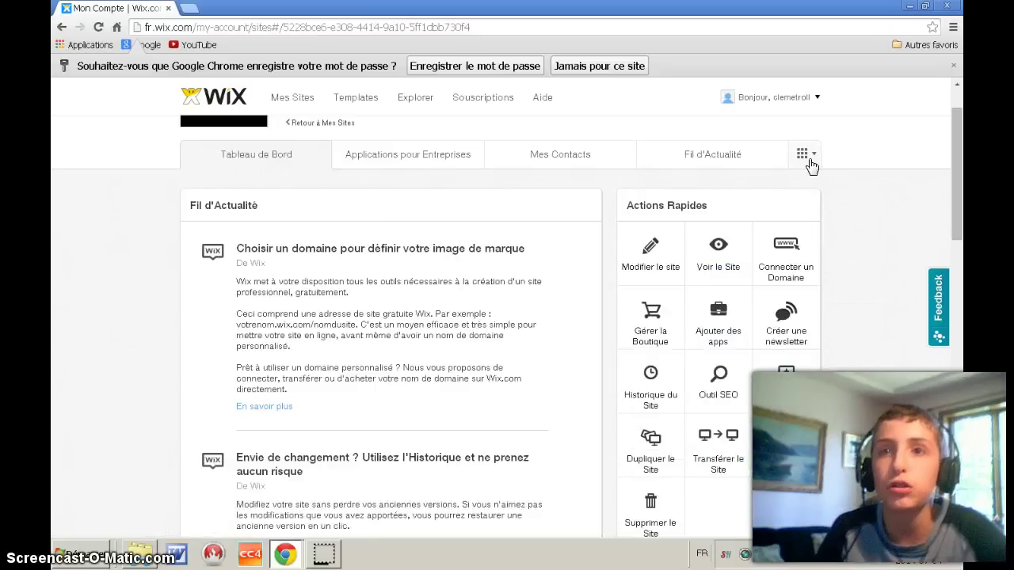
Step: Try Fanweb as the site's new name, clear the name and cancel the renaming
click(809, 463)
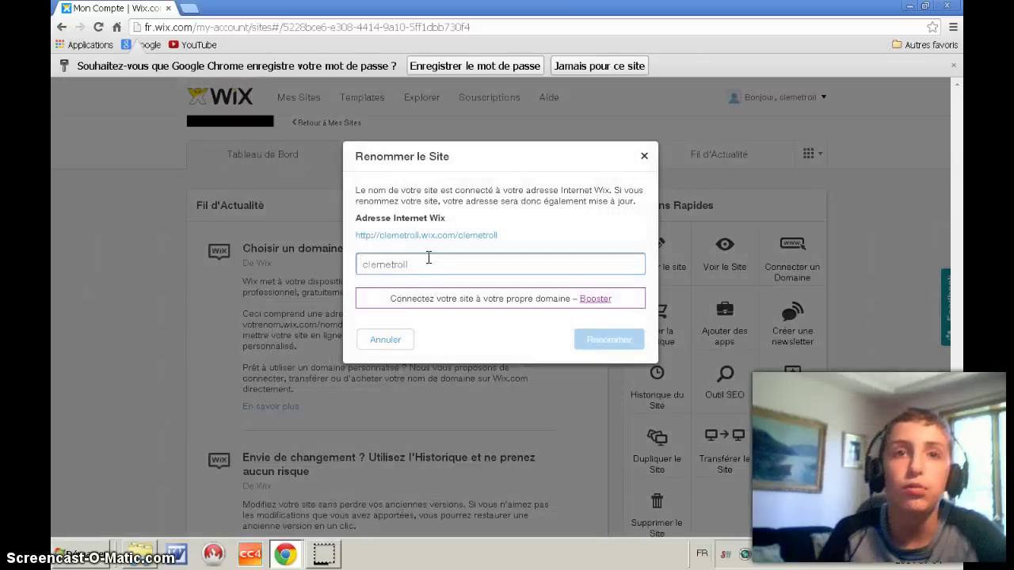
drag(439, 268, 329, 264)
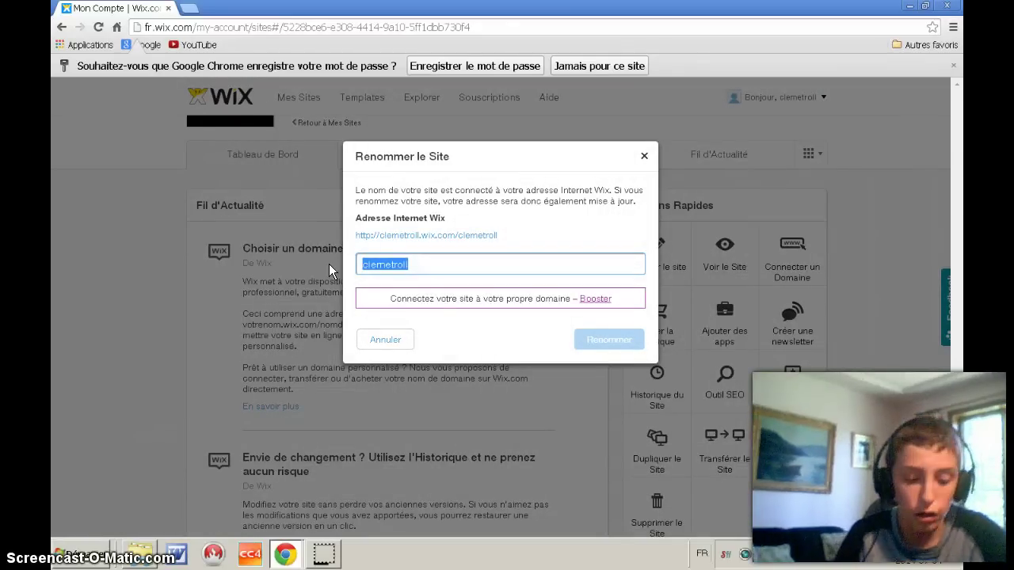
key(BackSpace)
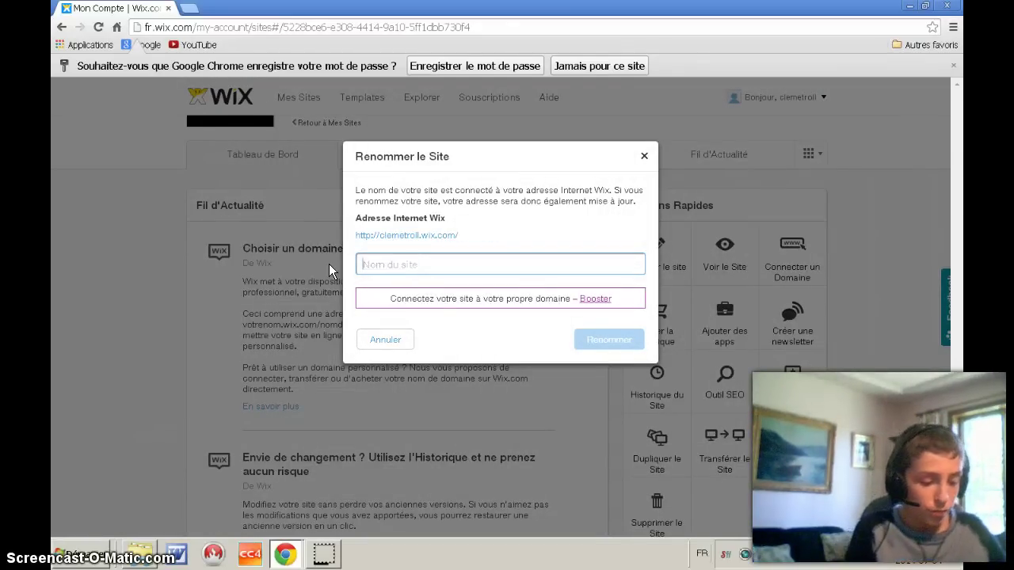
text(Fan)
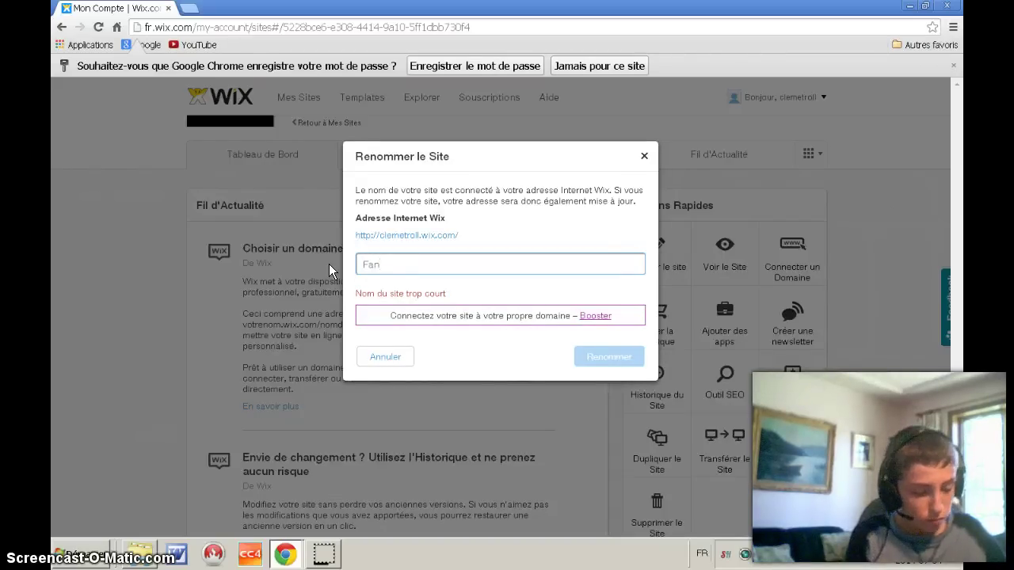
text(web)
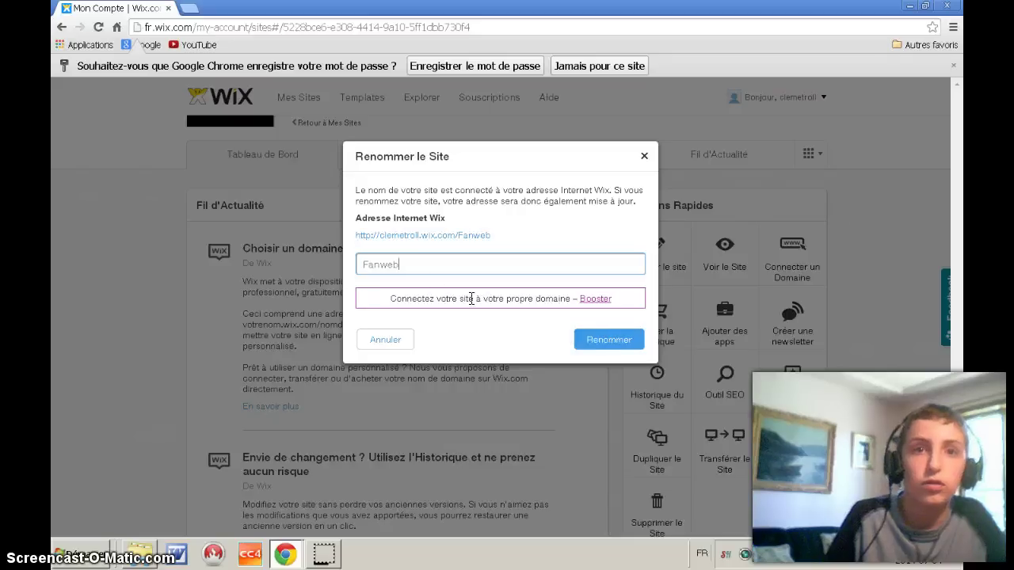
drag(415, 270, 314, 266)
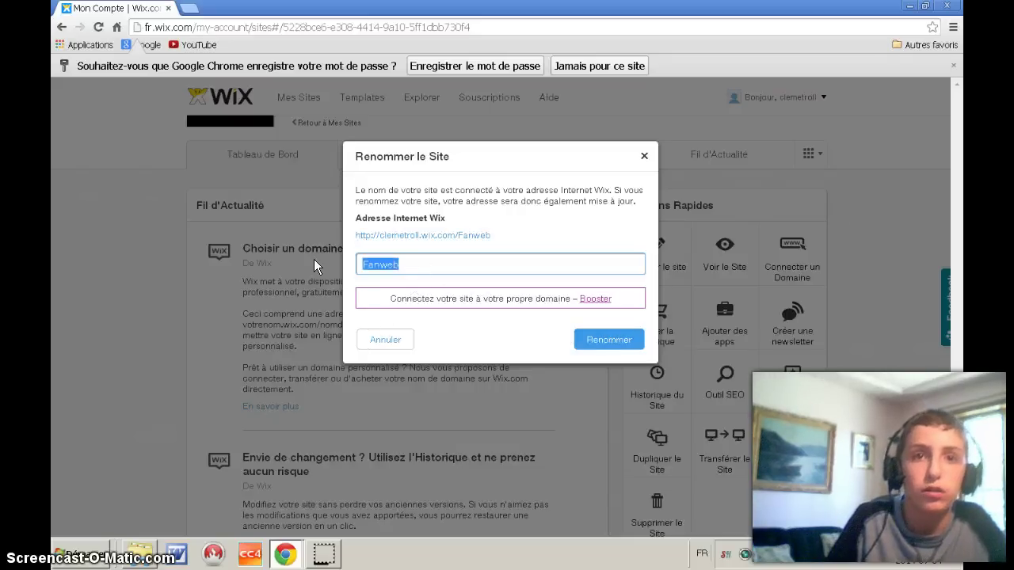
key(BackSpace)
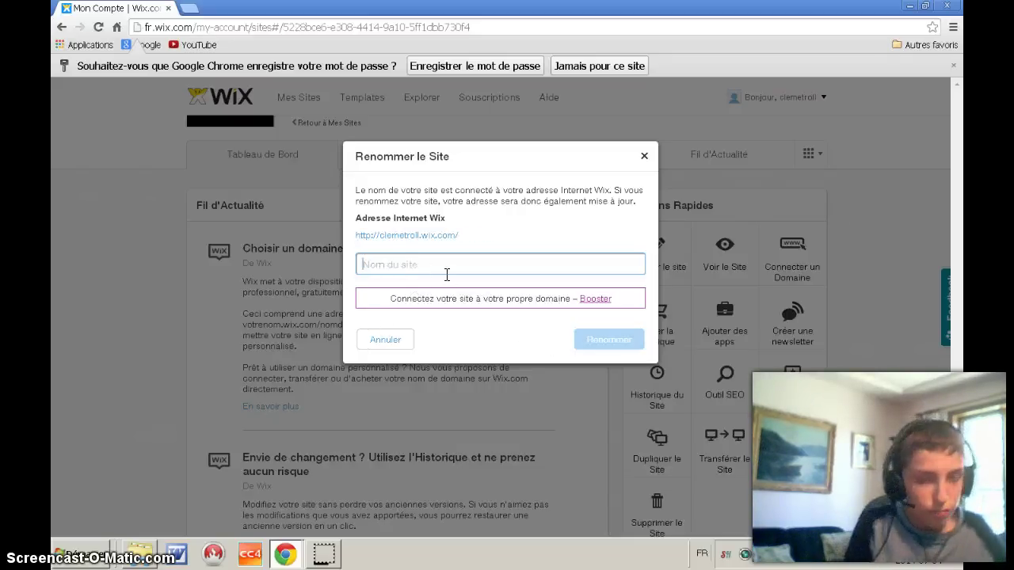
click(404, 339)
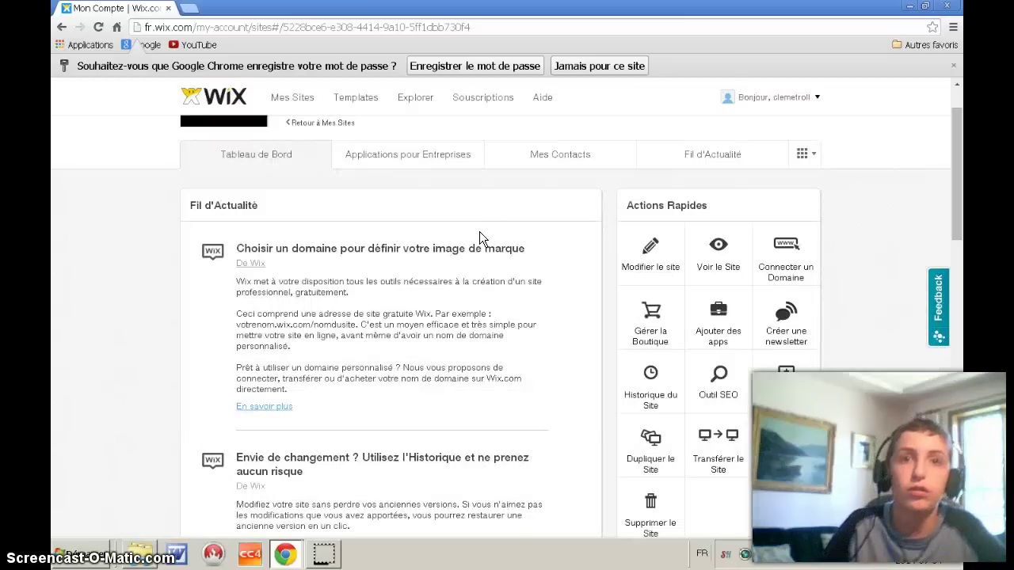